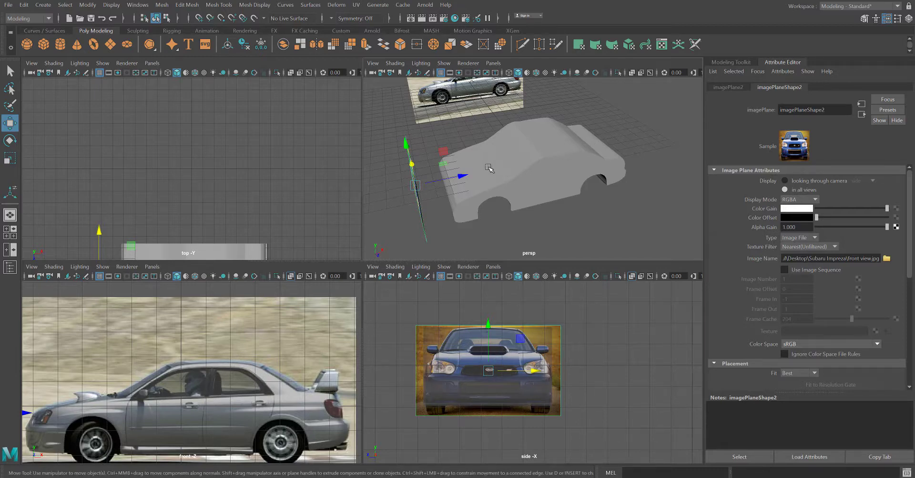
Move the front-view image plane along the car's length to beyond the rear end and maximize the side view.
left_click_drag(463, 176, 659, 126)
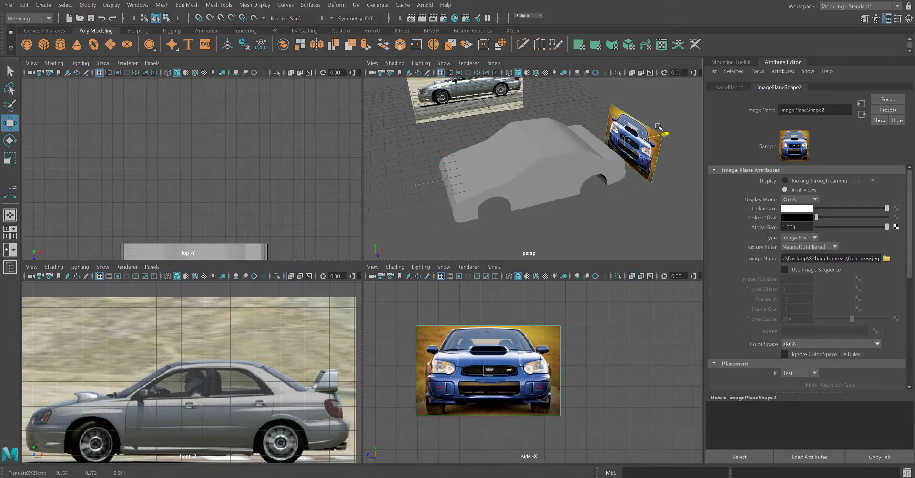
scroll(448, 355, "up", 2)
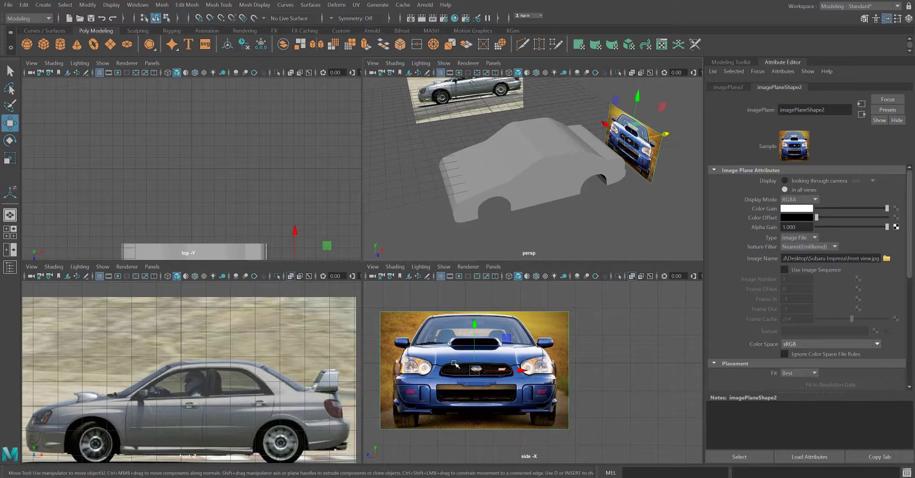
key("space")
middle_click_drag(261, 235, 402, 217, "alt")
Switch the maximized viewport to a new Left orthographic view and centre it on the front reference image.
left_click(153, 64)
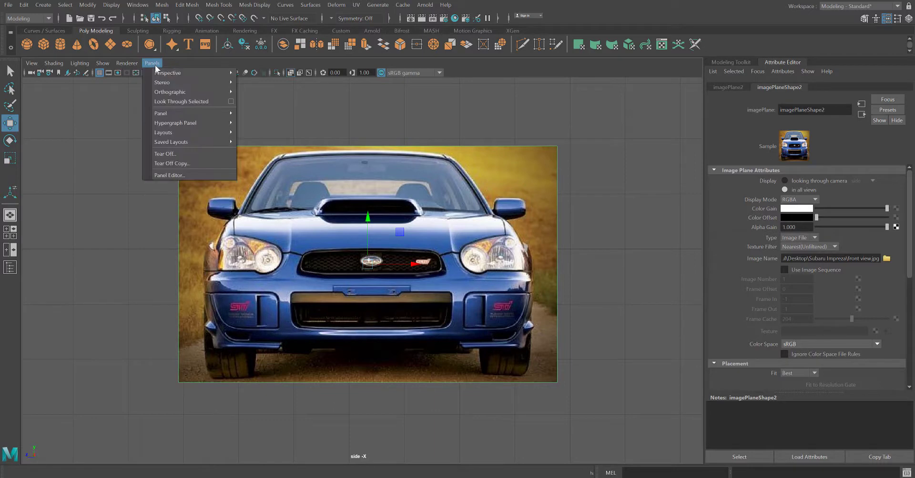
mouse_move(169, 93)
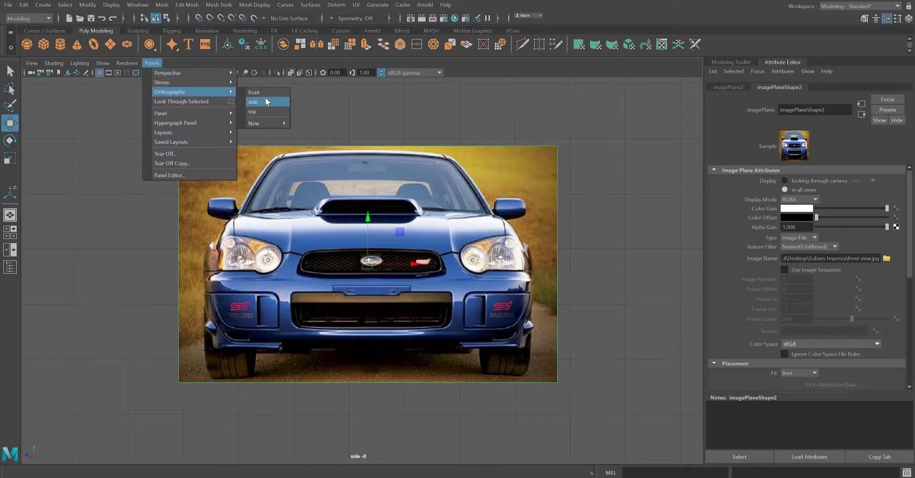
mouse_move(268, 122)
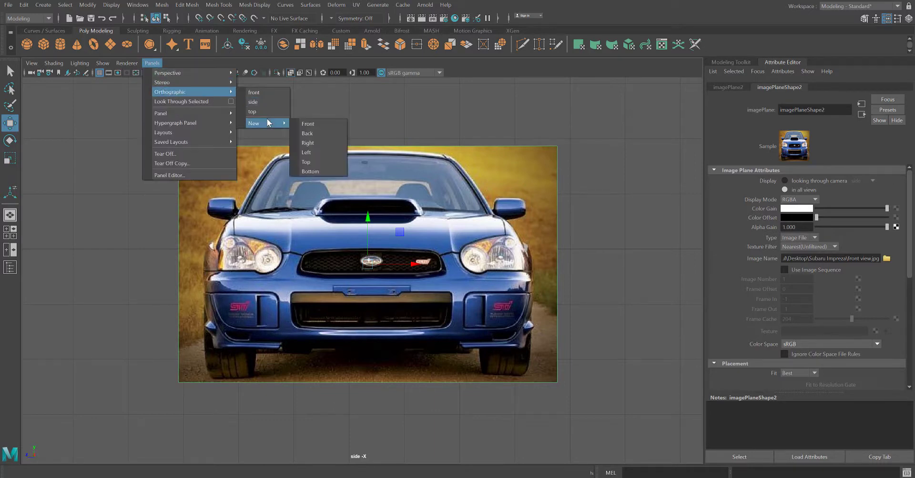
left_click(323, 152)
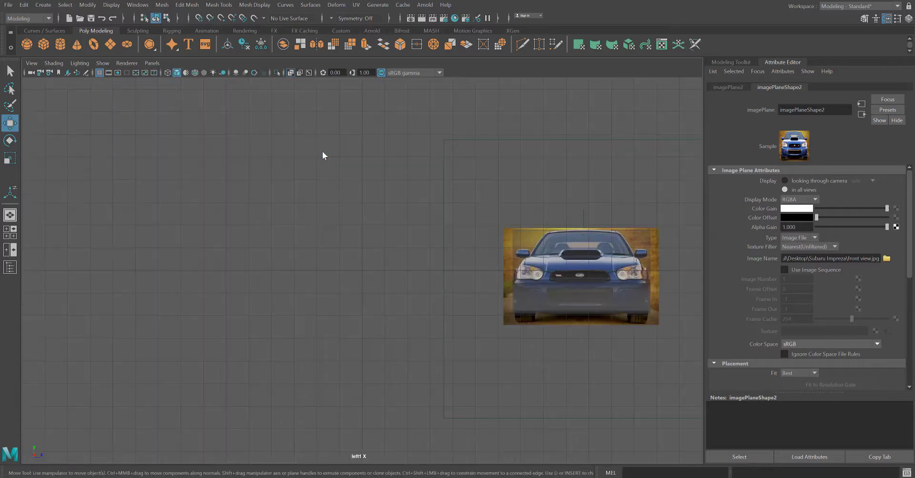
middle_click_drag(528, 302, 294, 268, "alt")
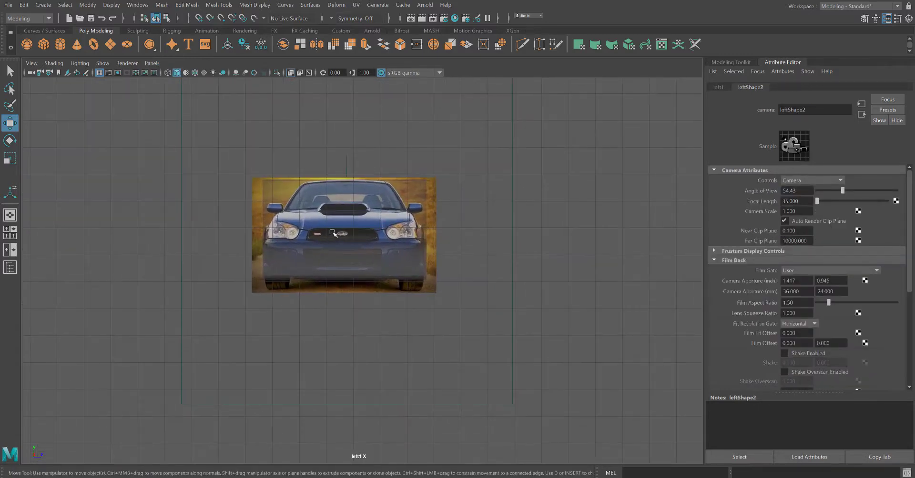
Select the car body mesh and compare its outline with the front-view reference image.
left_click(333, 236)
scroll(270, 204, "up", 4)
scroll(270, 204, "up", 4)
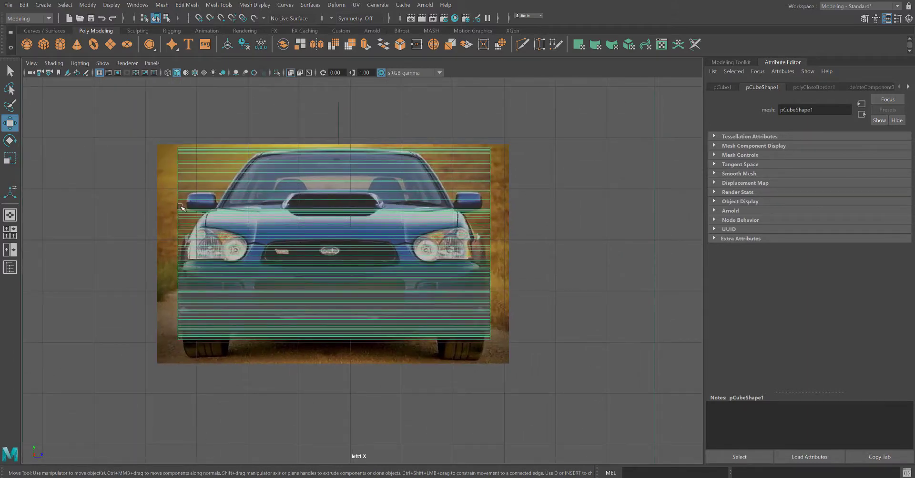
scroll(181, 208, "up", 1)
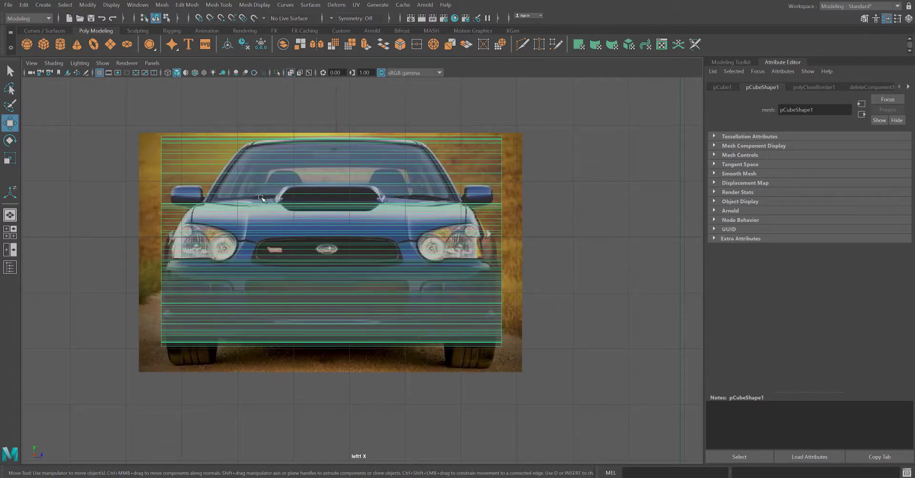
middle_click_drag(260, 197, 318, 224, "alt")
scroll(277, 214, "up", 2)
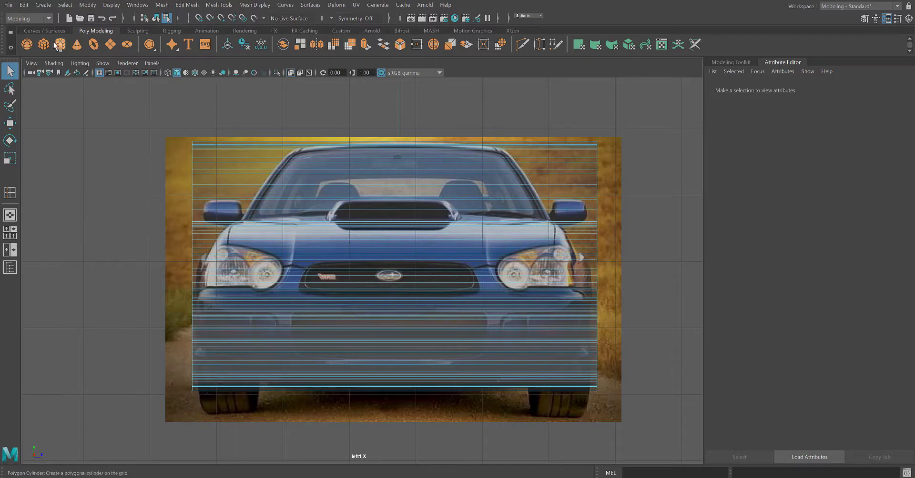
Save the current scene to its existing file.
left_click(10, 5)
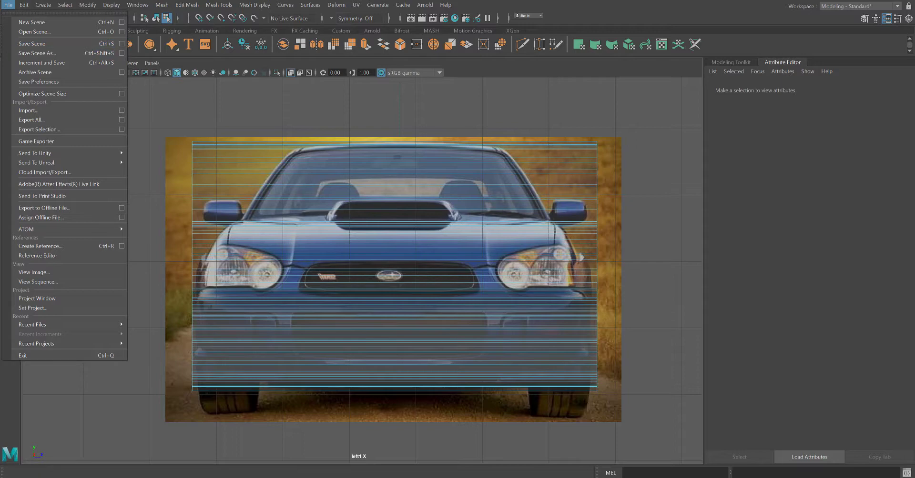
left_click(32, 44)
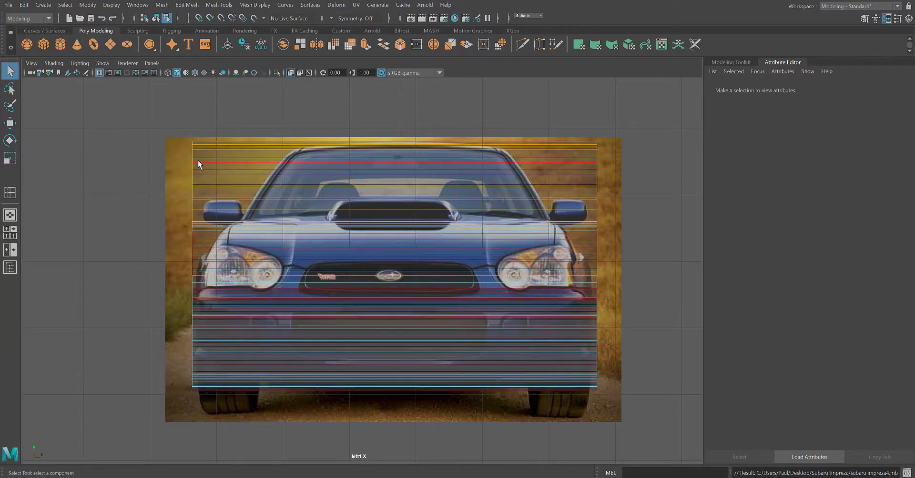
Insert a vertical edge loop through the middle of the car body, aligned with the badge in the front reference.
key("w")
scroll(203, 163, "up", 2)
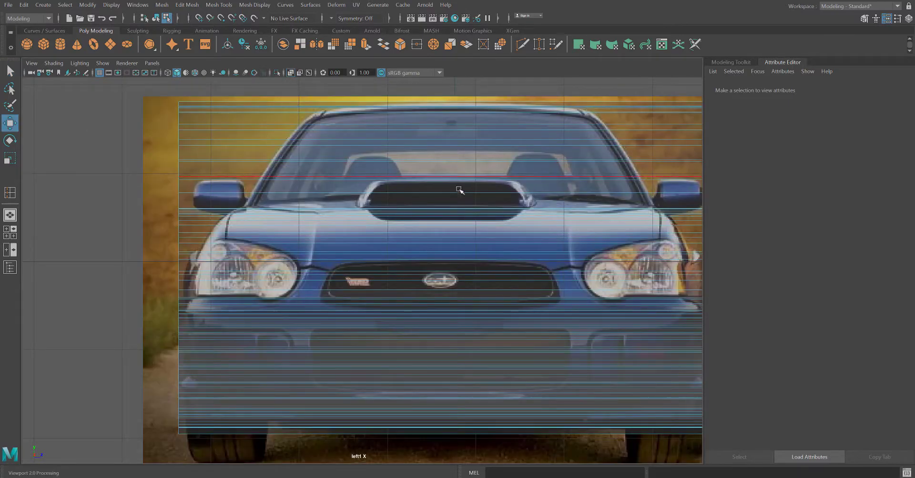
middle_click_drag(414, 240, 350, 241, "alt")
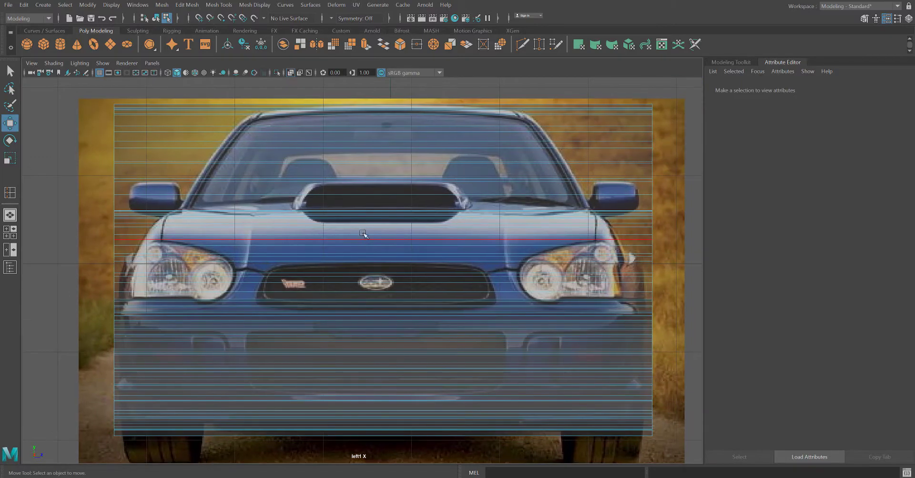
left_click(219, 5)
left_click(238, 77)
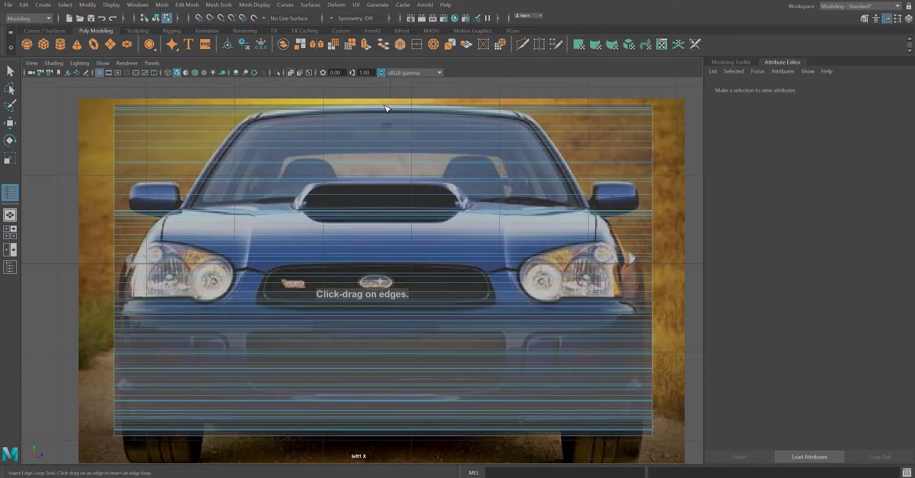
left_click_drag(386, 108, 378, 117)
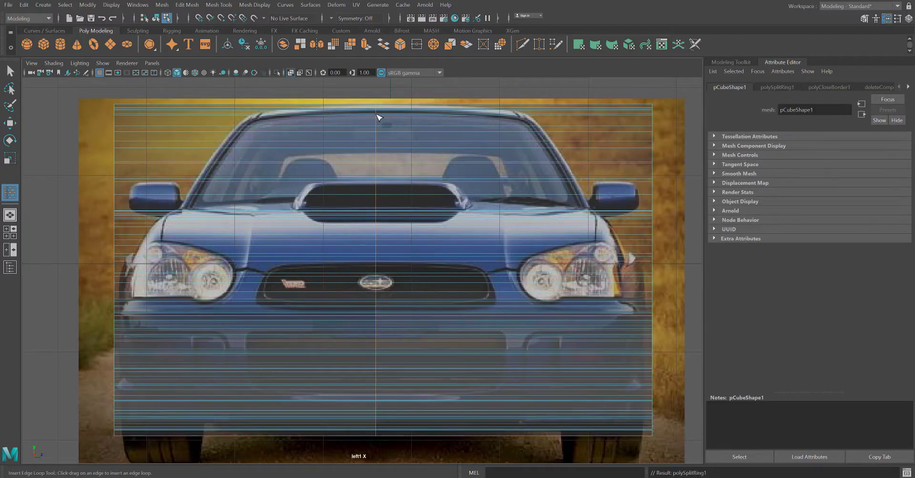
Try to delete the body faces on one side of the centre edge loop.
right_click_drag(437, 224, 432, 253)
scroll(505, 362, "down", 10)
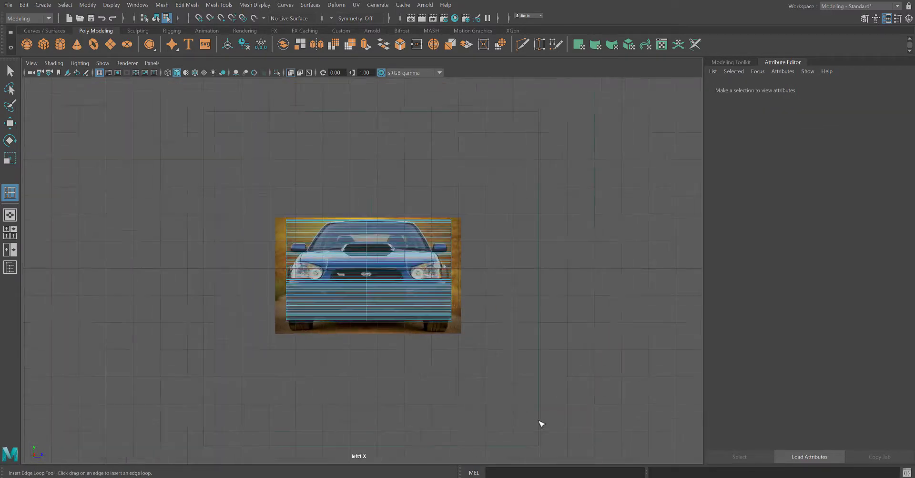
scroll(453, 331, "up", 1)
scroll(441, 325, "up", 2)
left_click_drag(525, 377, 450, 232)
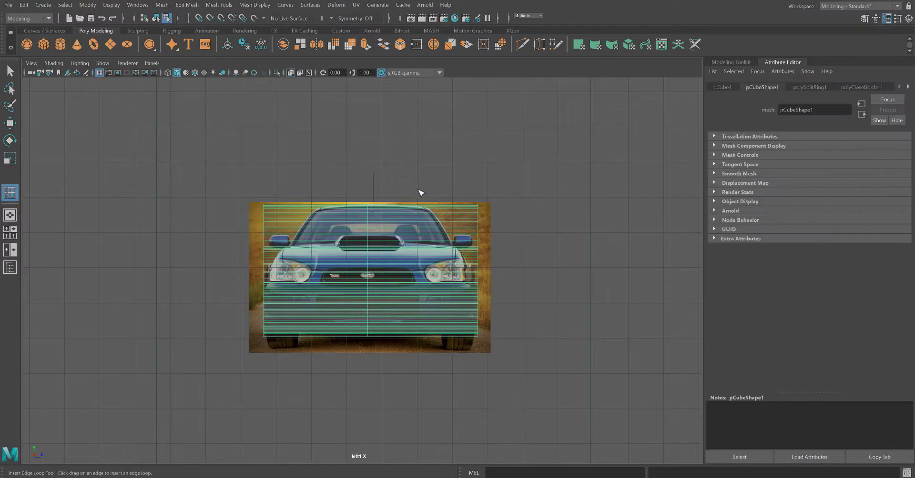
key("Delete")
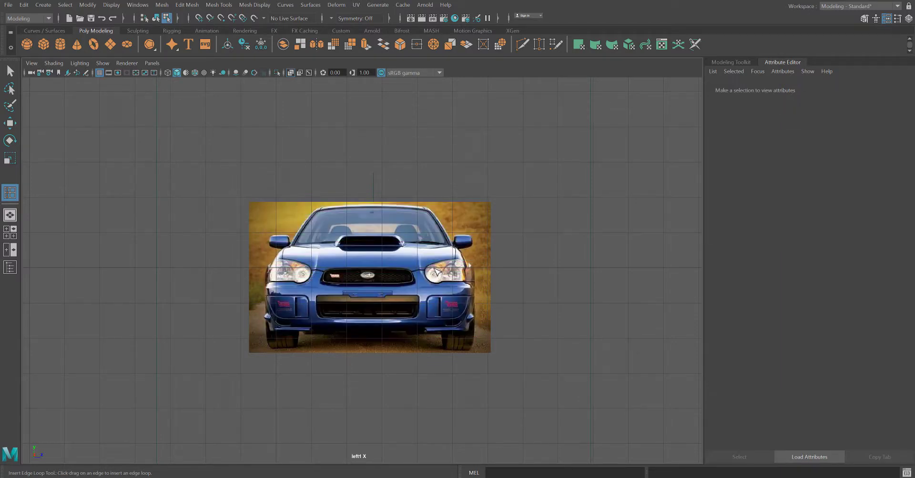
key("ctrl+z")
Delete the car body faces to the right of the centre edge loop, keeping only the other half.
right_click_drag(410, 255, 433, 281)
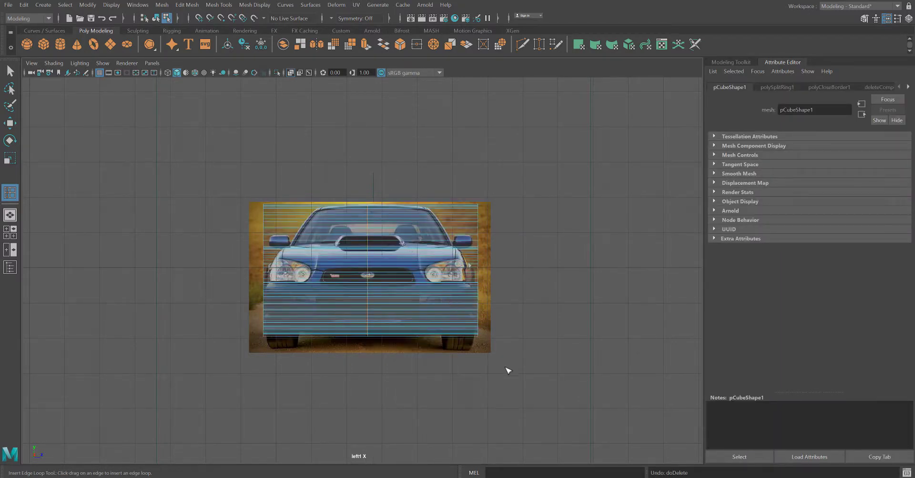
left_click_drag(499, 363, 437, 204)
left_click(10, 71)
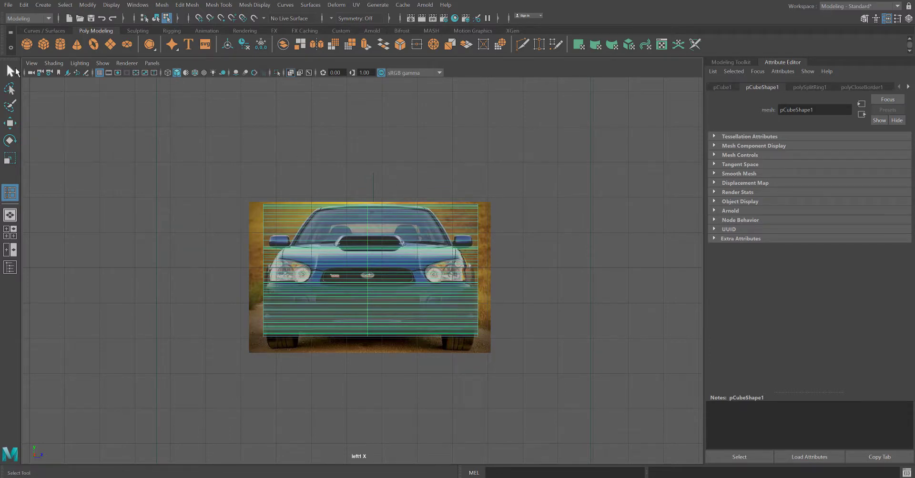
left_click_drag(510, 368, 393, 163)
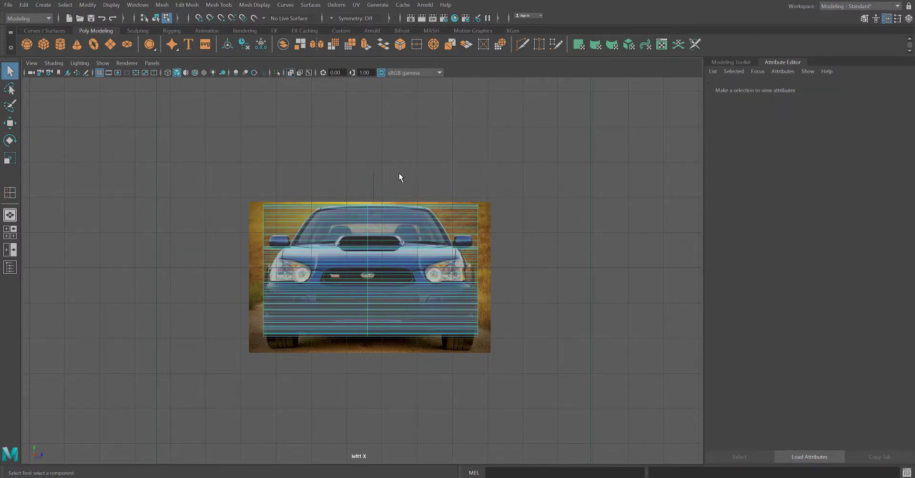
scroll(410, 268, "up", 2)
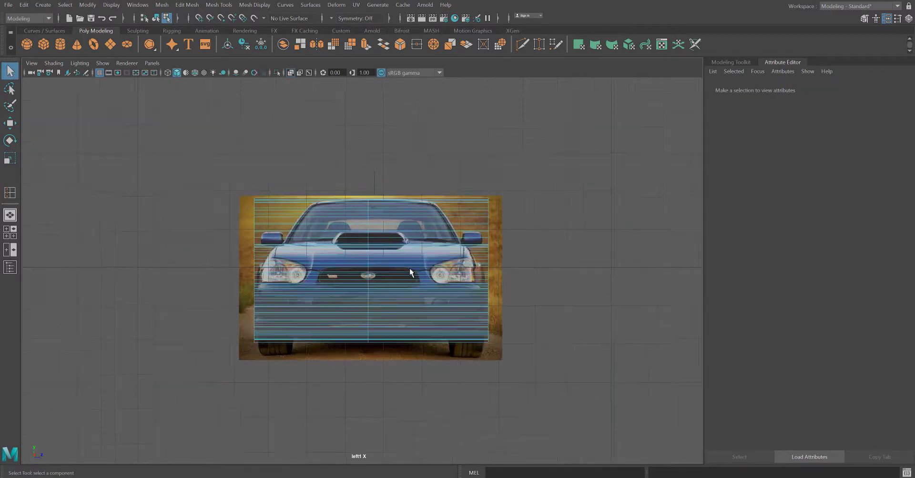
left_click_drag(517, 371, 418, 203)
key("Delete")
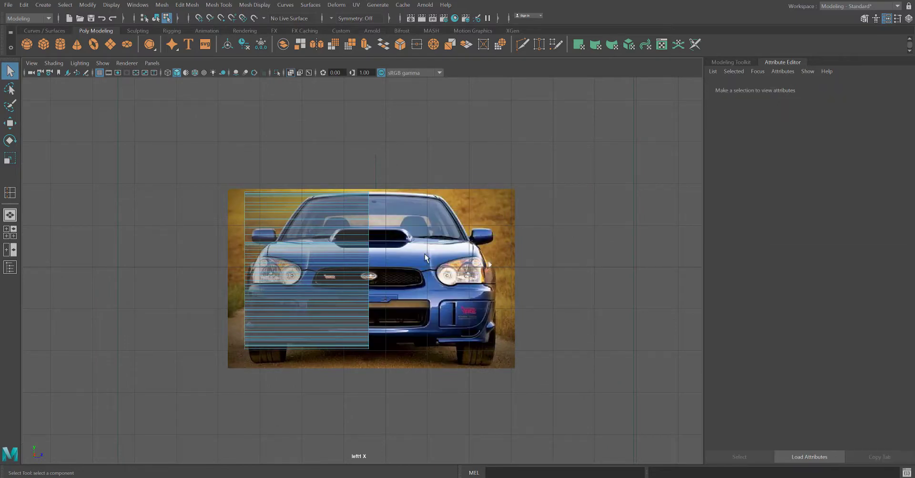
Examine the Soft Selection options in the Move tool's settings.
scroll(357, 290, "up", 1)
scroll(321, 279, "up", 1)
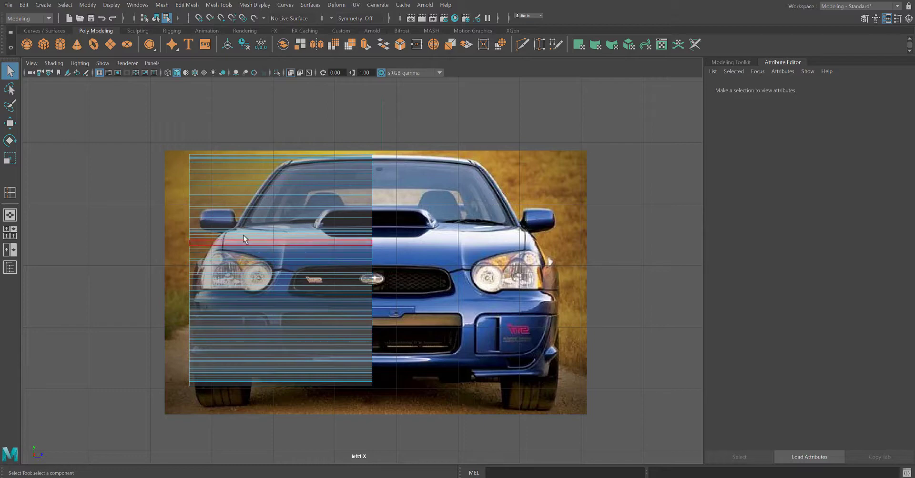
scroll(345, 272, "up", 2)
middle_click_drag(166, 196, 209, 243, "alt")
scroll(218, 223, "up", 1)
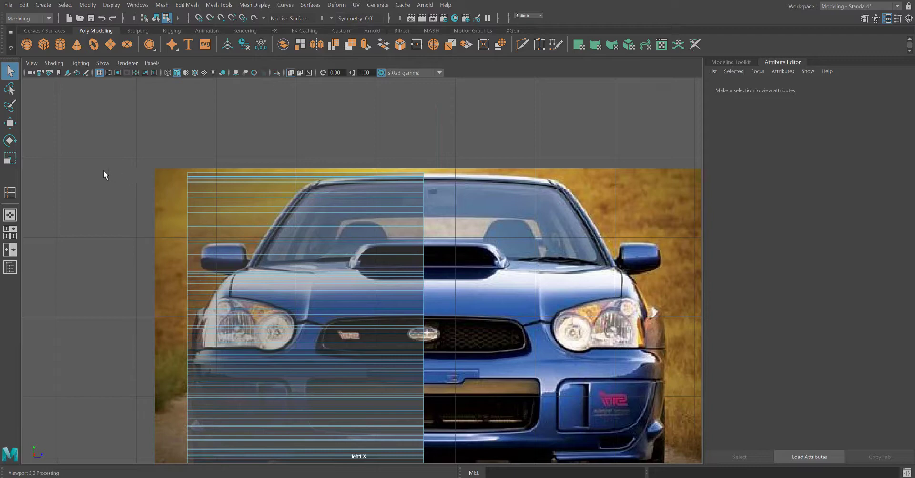
double_click(9, 124)
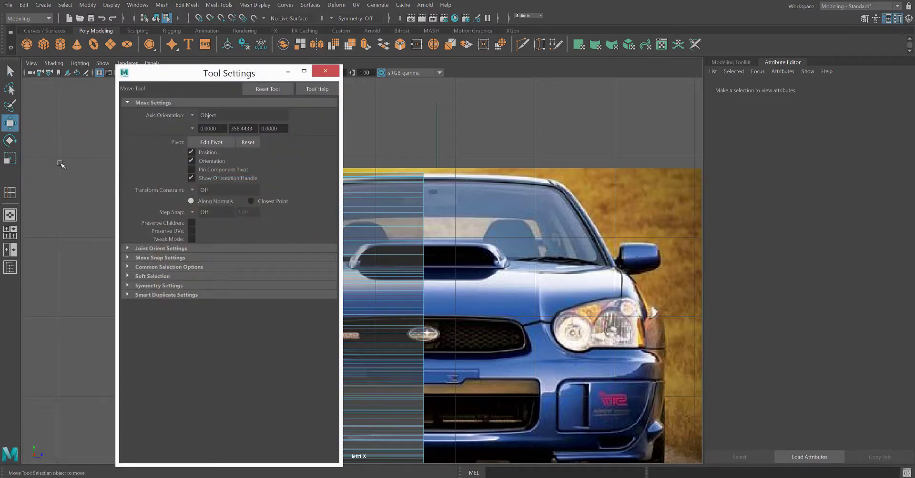
left_click(145, 276)
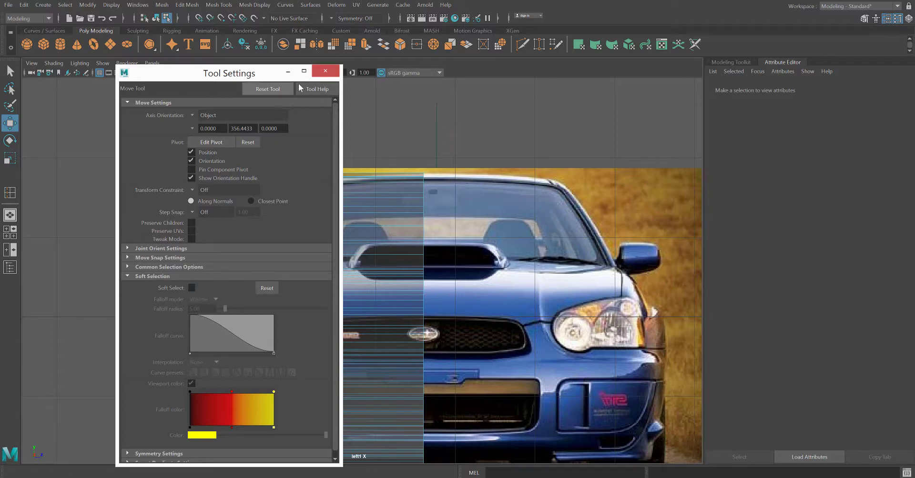
left_click(321, 72)
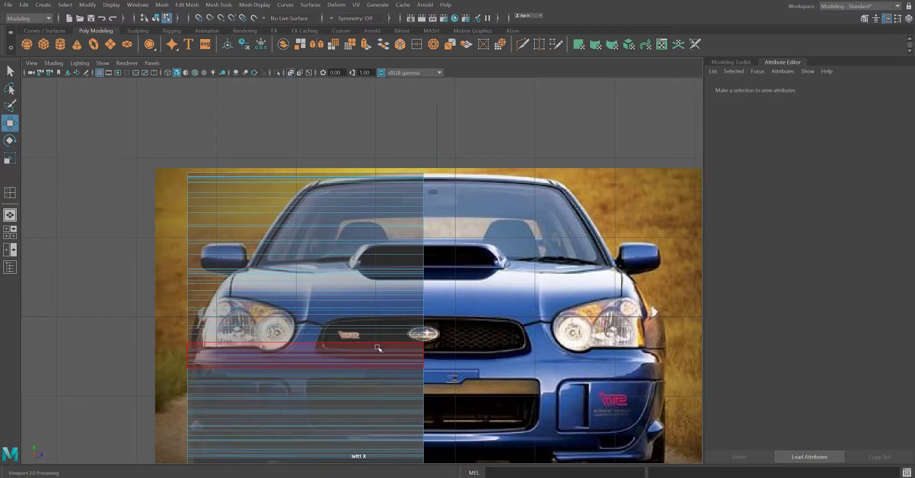
Switch the half body to vertex editing and move the outer side vertices above the bumper inward to the car's outline beside the headlight.
scroll(179, 309, "up", 5)
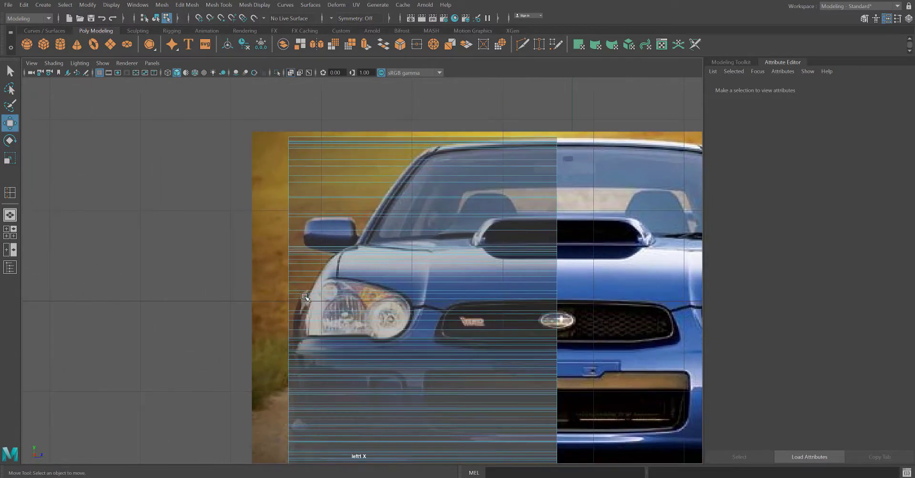
scroll(269, 308, "up", 3)
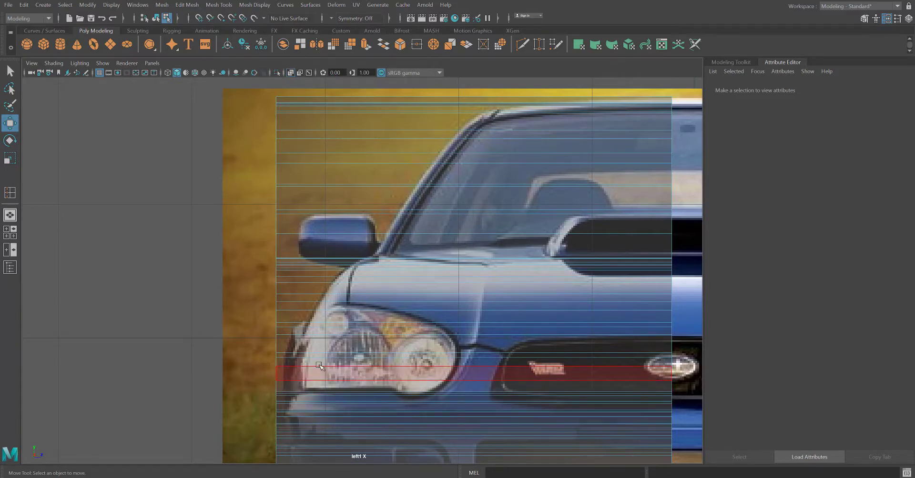
right_click_drag(221, 223, 221, 248)
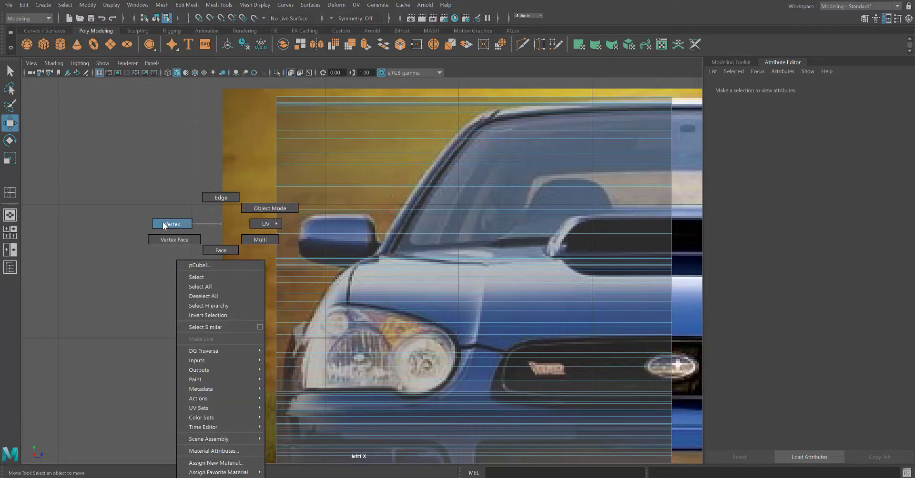
right_click_drag(163, 225, 163, 225)
left_click_drag(257, 385, 285, 93)
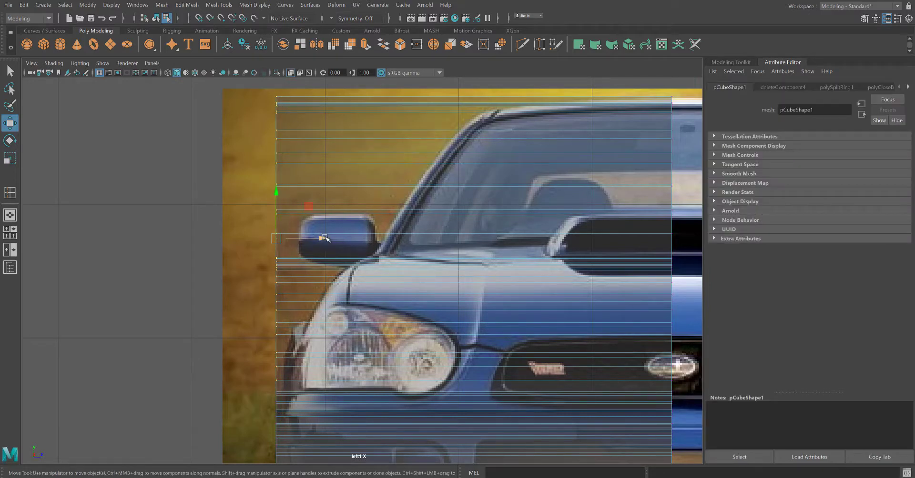
left_click_drag(324, 238, 332, 242)
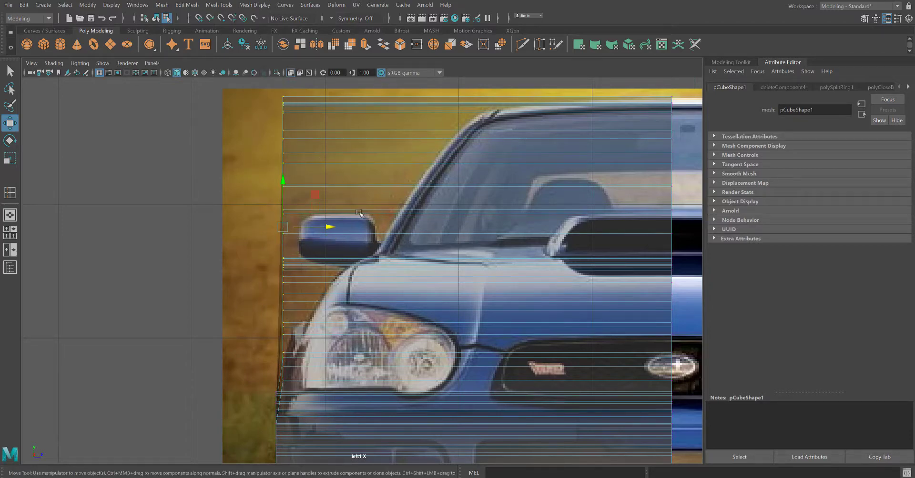
left_click_drag(330, 228, 331, 222)
Shift progressively higher groups of outer side vertices inward to follow the upper outer edge of the headlight.
left_click_drag(302, 326, 271, 92)
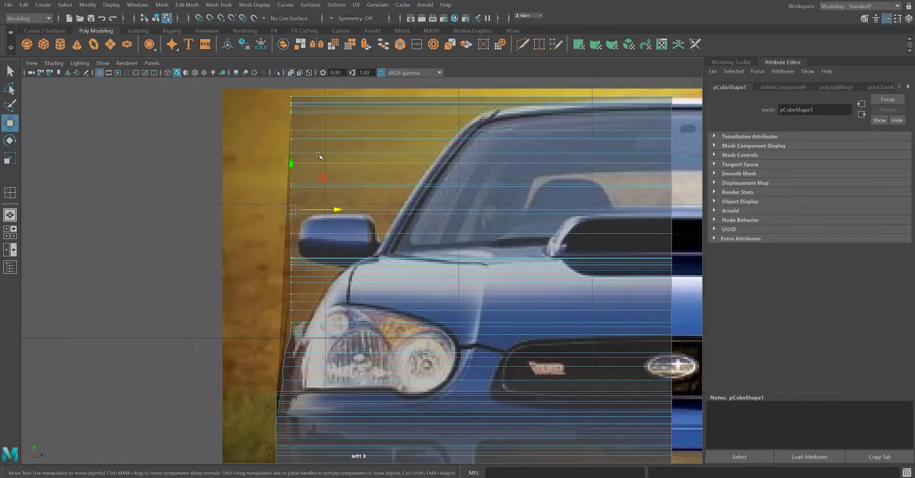
left_click_drag(335, 205, 343, 215)
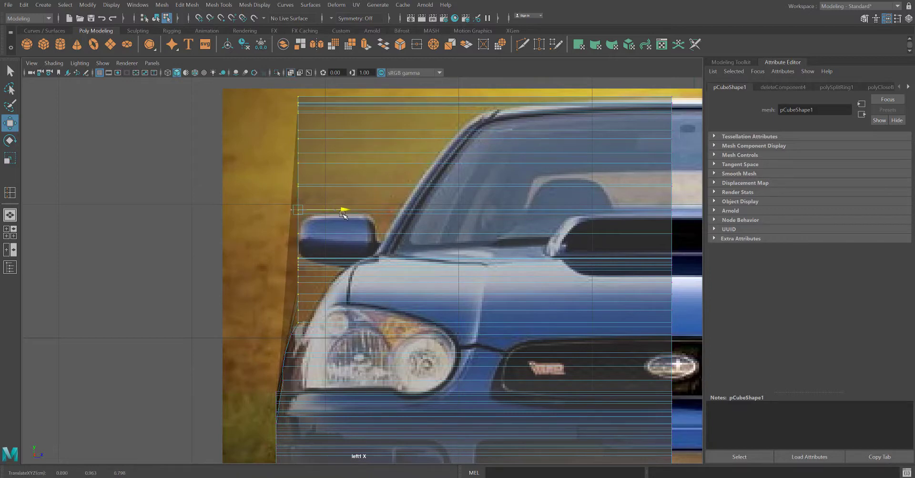
left_click_drag(313, 316, 247, 91)
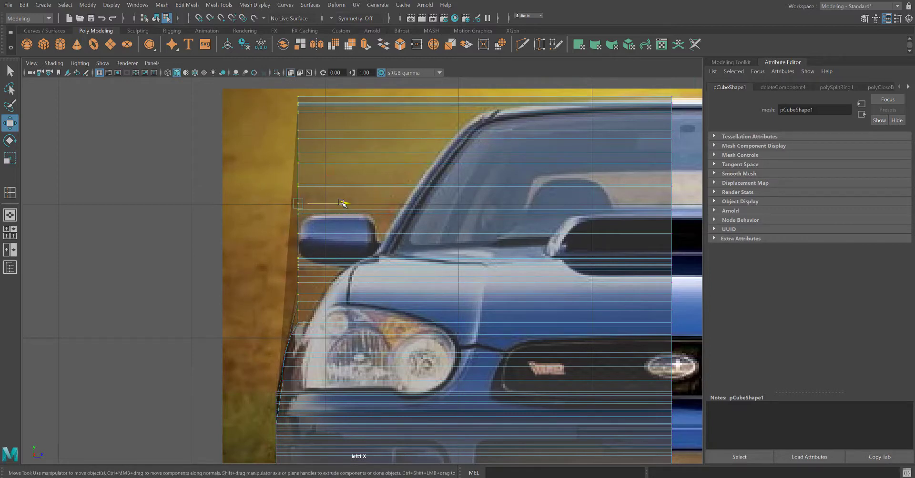
left_click_drag(343, 203, 355, 208)
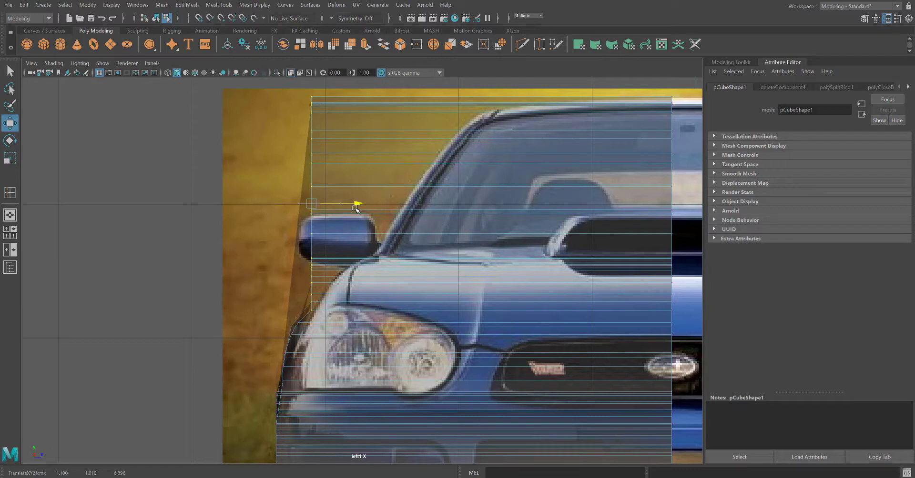
left_click_drag(326, 304, 257, 83)
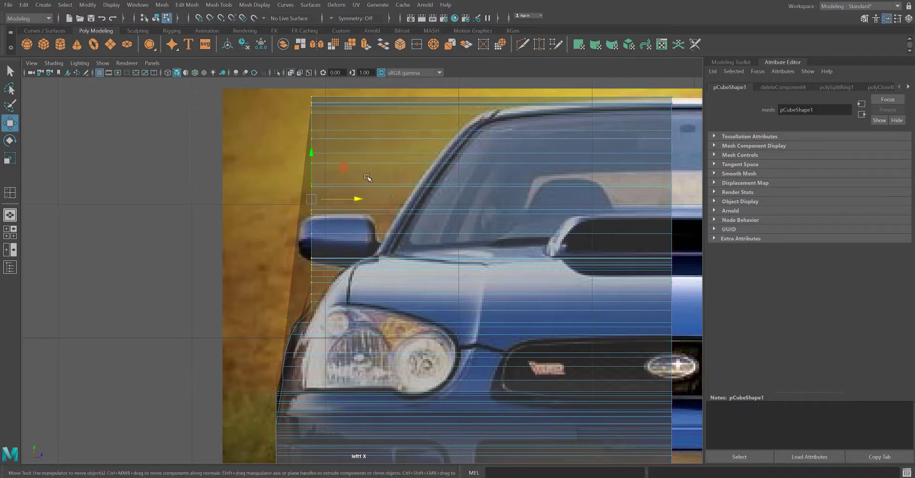
left_click_drag(355, 200, 361, 200)
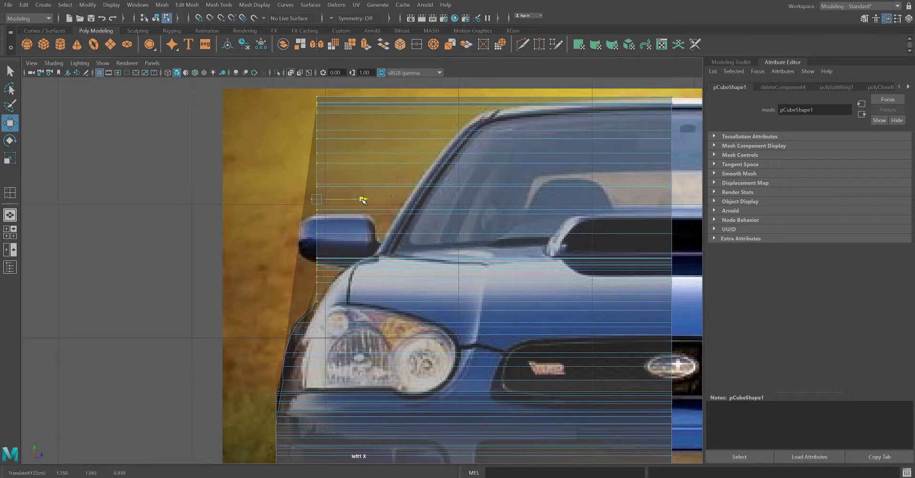
Move the side vertices above the headlight inward in successive groups, following the fender's slope up to the base of the mirror.
left_click_drag(337, 290, 286, 82)
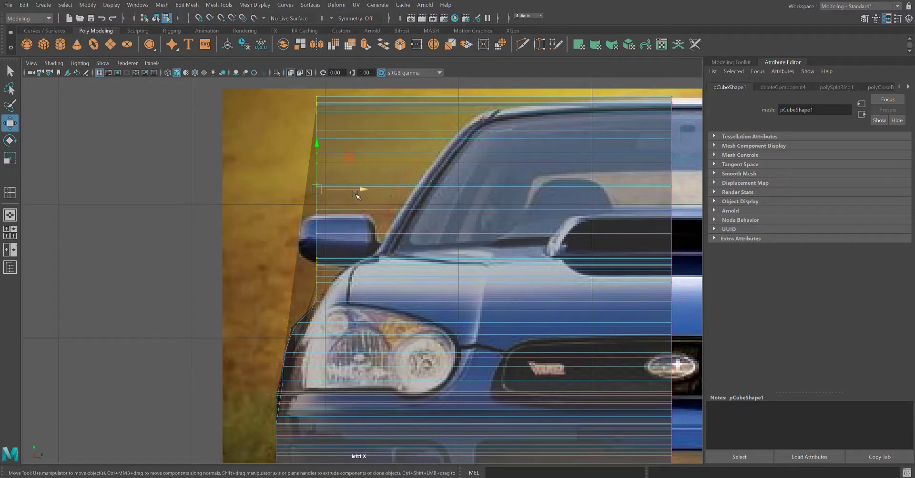
left_click_drag(361, 191, 374, 190)
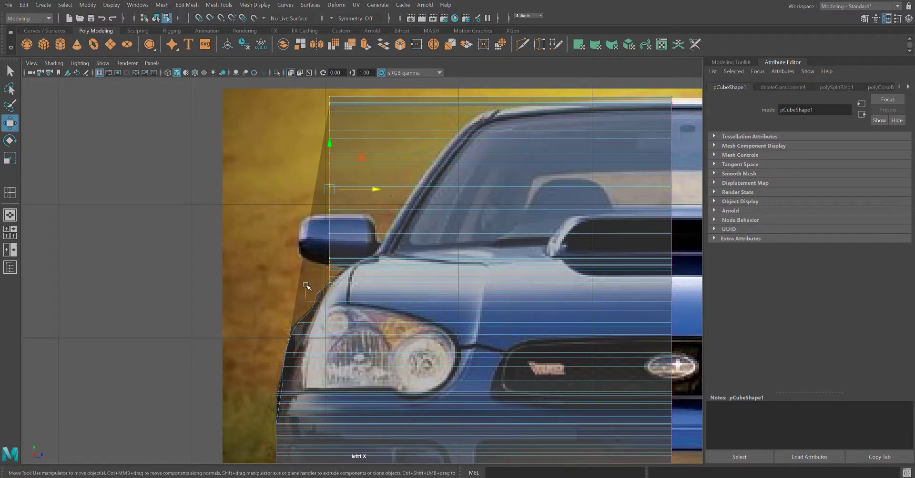
left_click(322, 299)
left_click_drag(361, 293, 320, 90)
left_click(376, 190)
left_click_drag(374, 190, 386, 189)
left_click_drag(361, 266, 290, 76)
left_click_drag(380, 183, 394, 185)
Move the side vertices above the hood line inward in successive groups to match the lower part of the windshield pillar.
left_click_drag(367, 251, 290, 76)
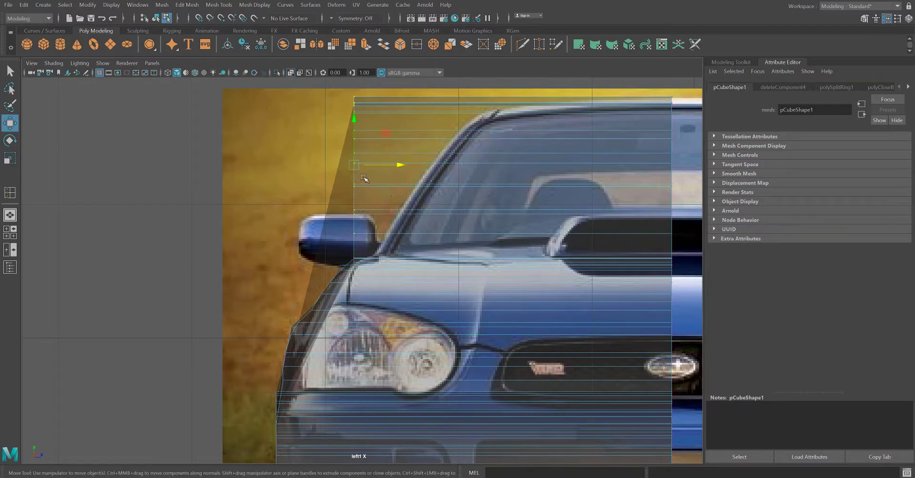
left_click_drag(401, 165, 432, 167)
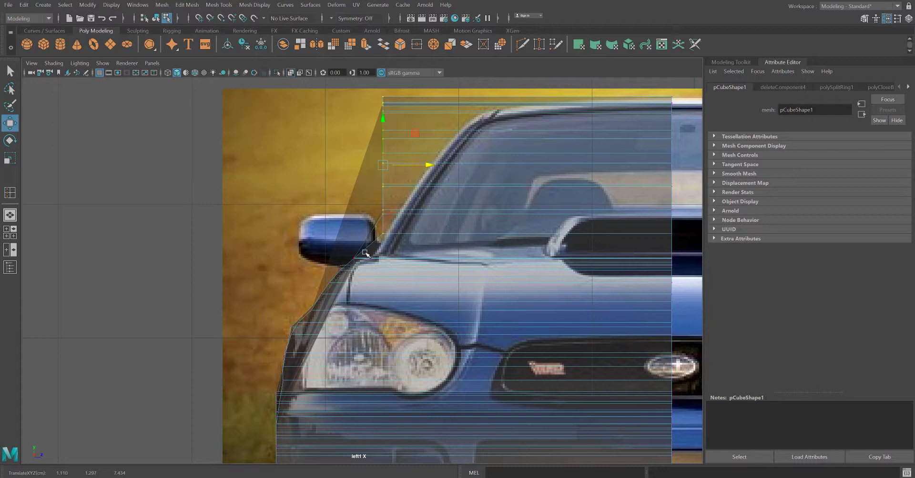
left_click_drag(395, 223, 331, 63)
left_click_drag(429, 156, 443, 155)
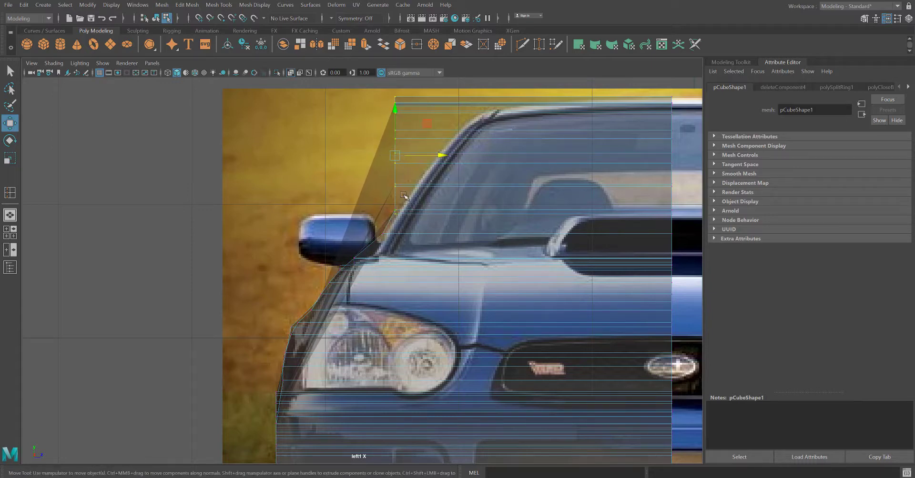
left_click_drag(403, 196, 349, 75)
left_click_drag(439, 141, 458, 145)
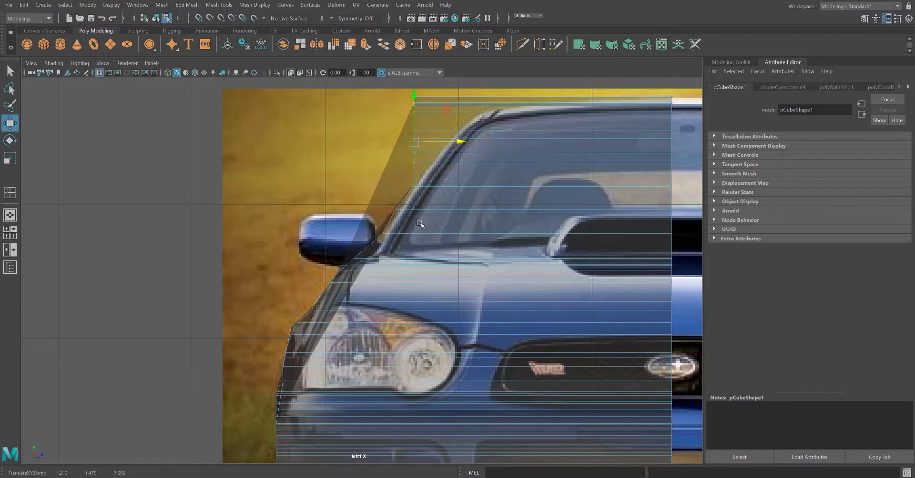
Pull the remaining upper side vertices inward in smaller groups to follow the upper windshield pillar.
left_click(385, 203)
left_click_drag(445, 213, 369, 61)
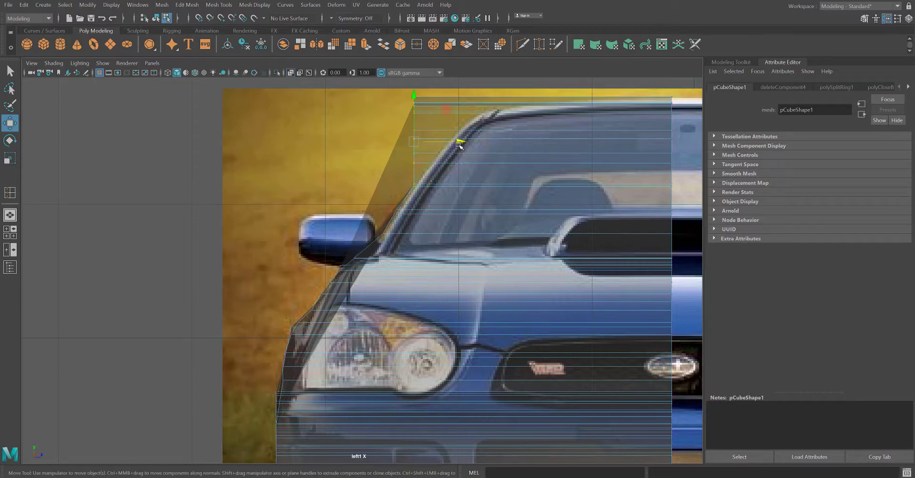
mouse_move(461, 143)
left_mouse_down()
mouse_move(470, 143)
mouse_move(459, 141)
left_mouse_up()
left_click_drag(435, 171, 353, 72)
left_click_drag(459, 133, 476, 132)
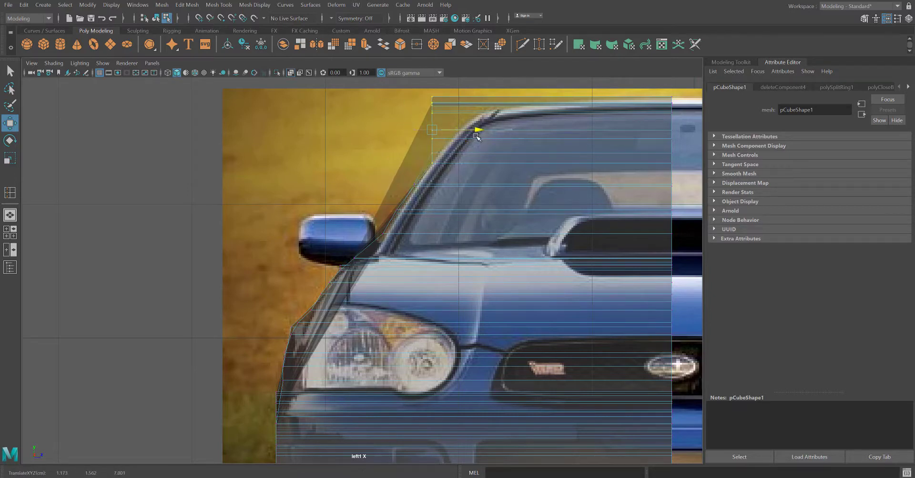
left_click(455, 160)
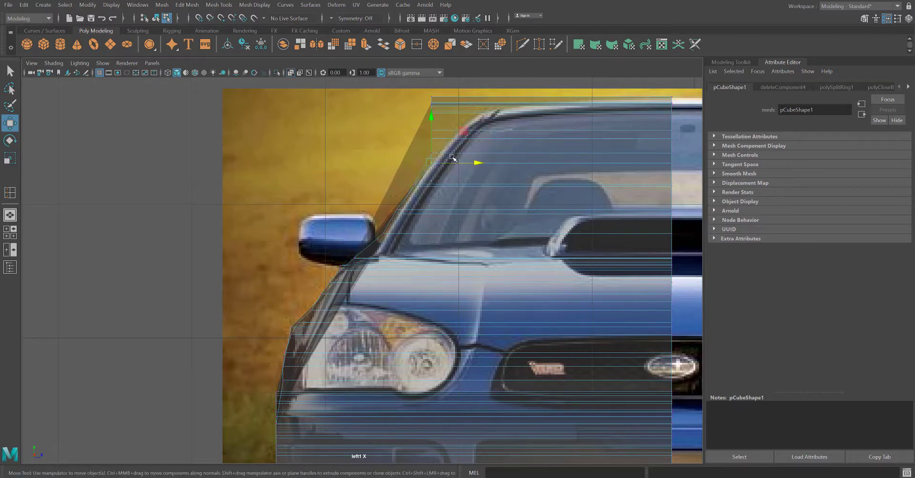
left_click_drag(391, 67, 391, 68)
left_click_drag(477, 126, 484, 128)
Move the topmost side vertices inward row by row to shape the corner where the pillar meets the roof.
left_click(458, 148)
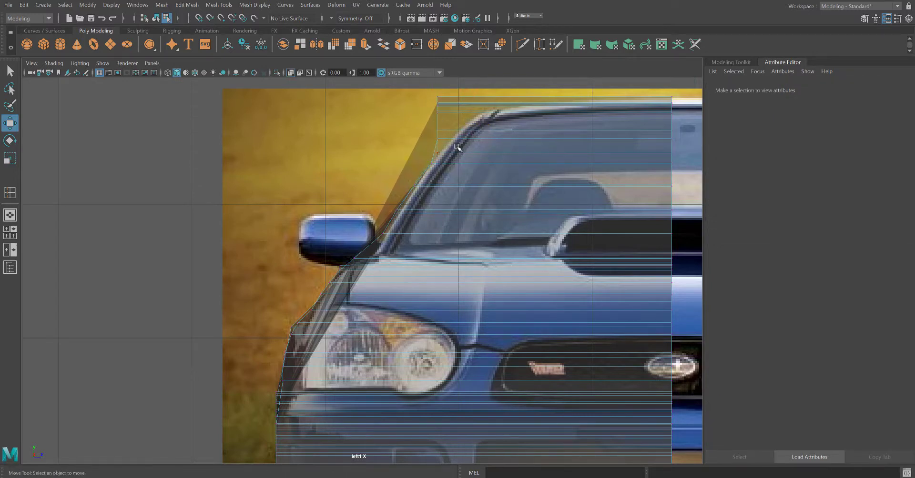
left_click_drag(404, 87, 404, 86)
left_click_drag(485, 118, 507, 117)
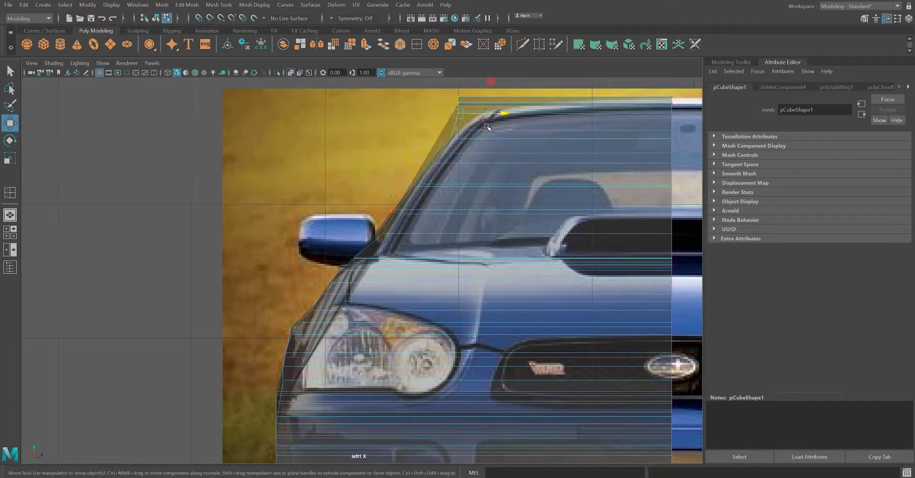
left_click_drag(434, 86, 434, 86)
left_click_drag(501, 111, 517, 111)
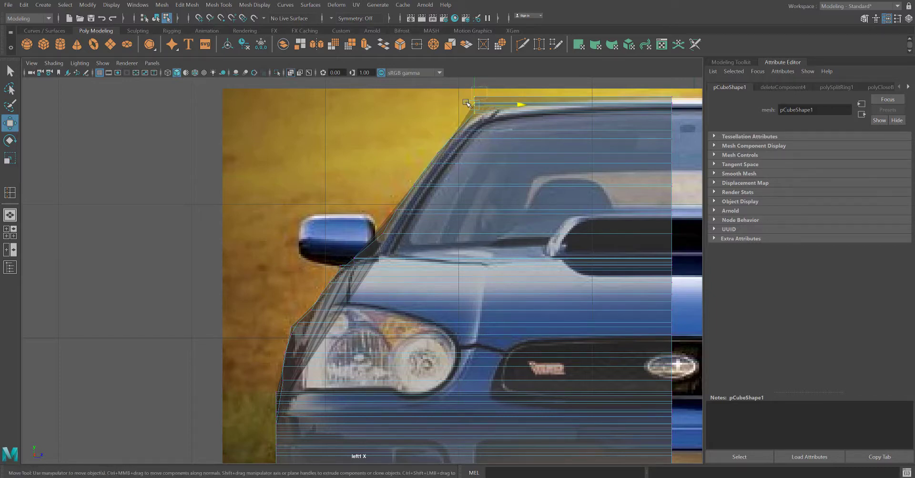
left_click_drag(519, 103, 535, 100)
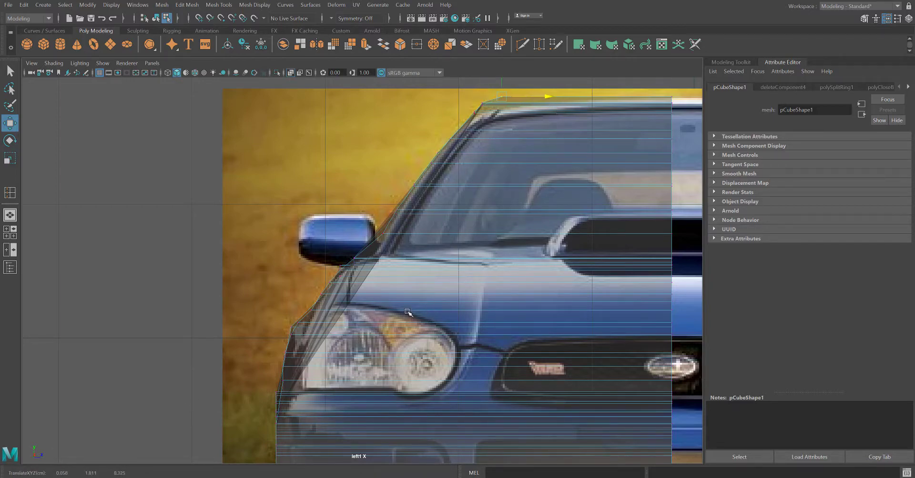
Move the side vertices along the lower half of the bumper slightly inward to match the car's edge.
scroll(407, 313, "down", 6)
scroll(408, 312, "up", 4)
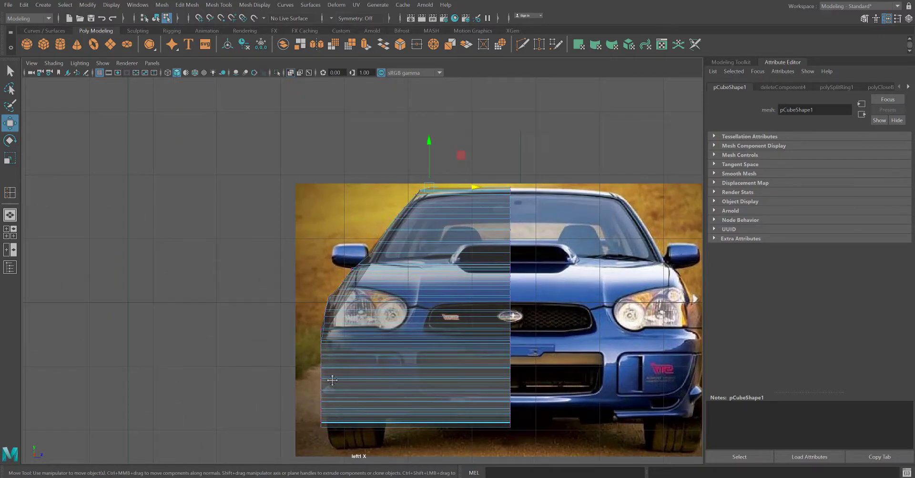
scroll(332, 380, "up", 6)
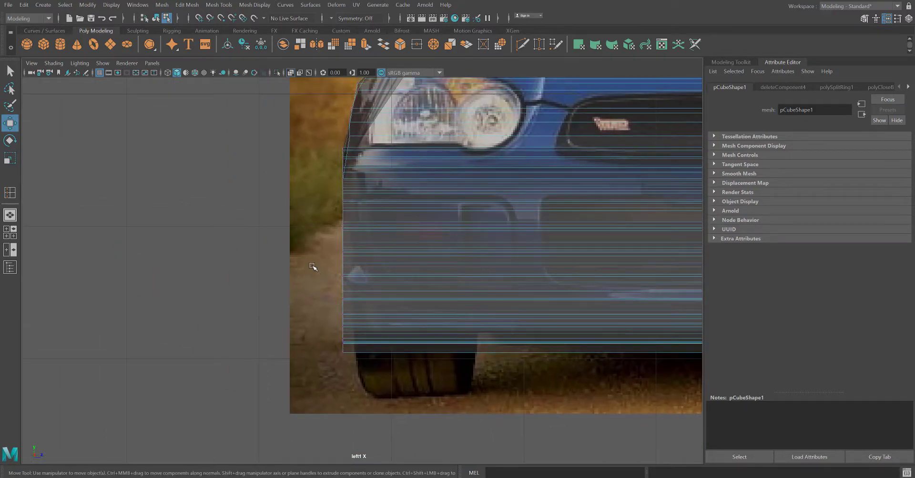
scroll(314, 265, "up", 2)
left_click_drag(334, 222, 347, 415)
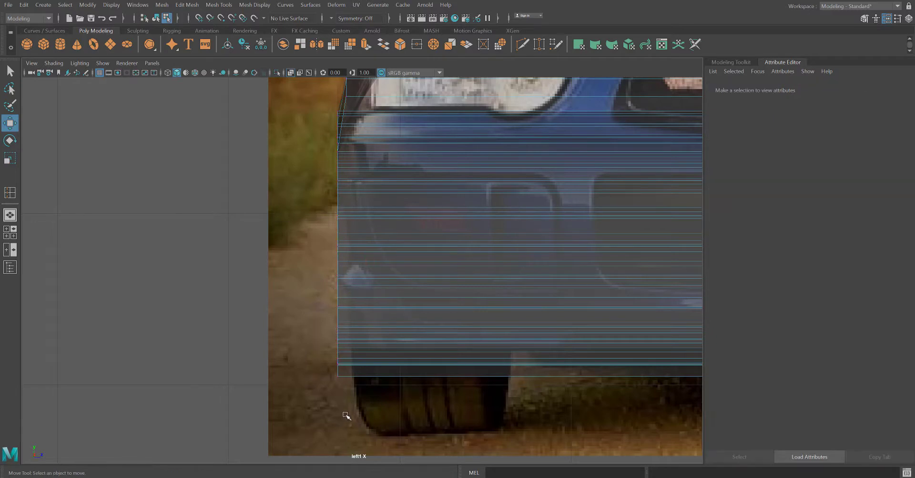
mouse_move(297, 195)
left_mouse_down()
mouse_move(349, 415)
mouse_move(293, 199)
left_mouse_up()
left_click(388, 296)
left_click_drag(387, 299, 393, 299)
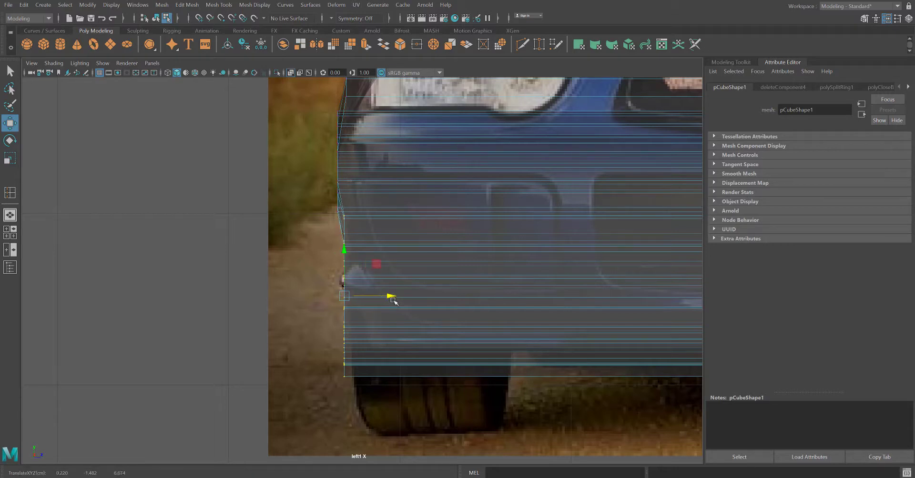
Taper the lower bumper's side vertices further inward in successive groups, down to the top of the tyre.
left_click_drag(362, 417, 312, 257)
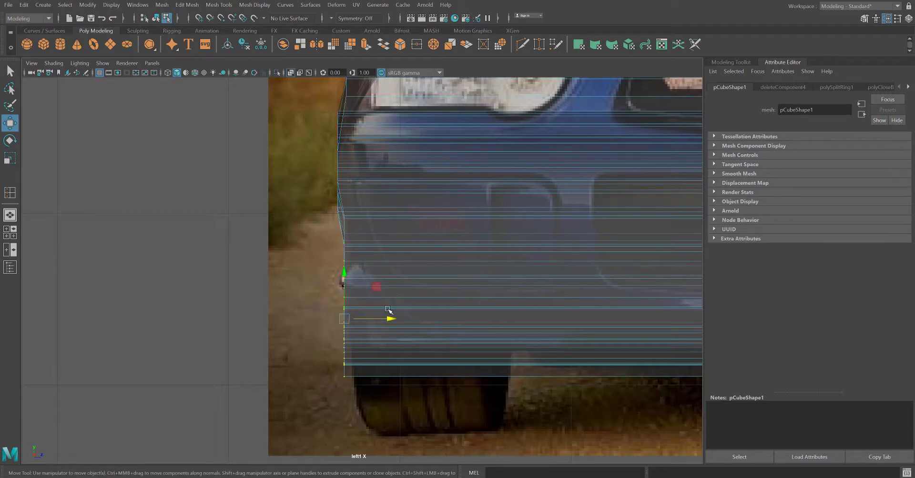
left_click_drag(388, 318, 395, 319)
left_click_drag(358, 389, 336, 319)
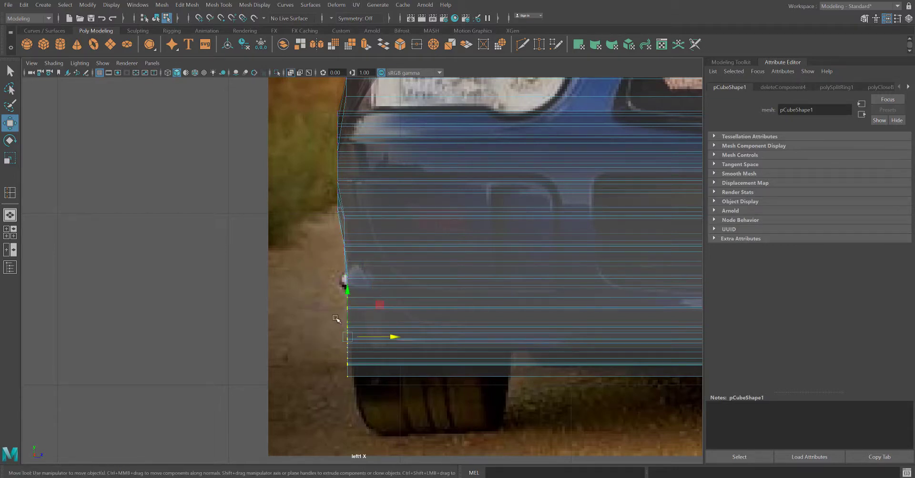
left_click(400, 342)
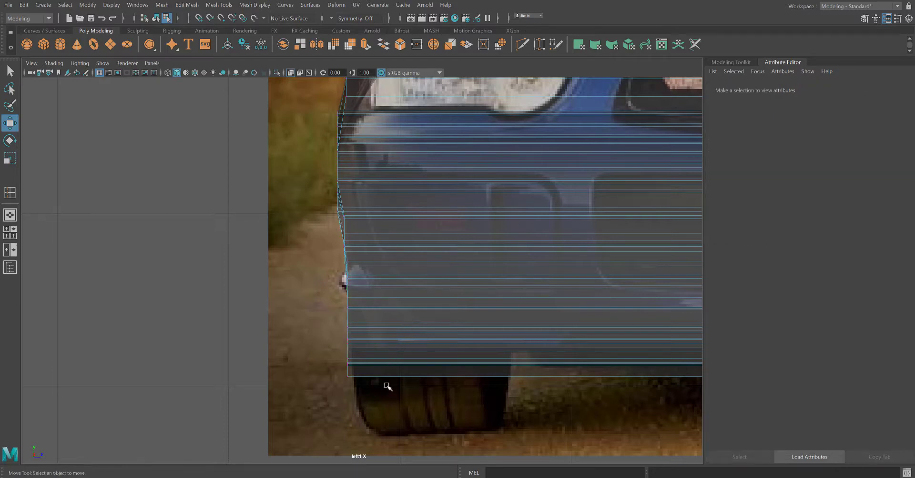
left_click_drag(376, 404, 309, 292)
left_click_drag(398, 338, 404, 338)
Curve the lowest side vertices inward row by row to round off the bumper's bottom corner, and display the shaped half body in all four views.
left_click_drag(382, 412, 310, 321)
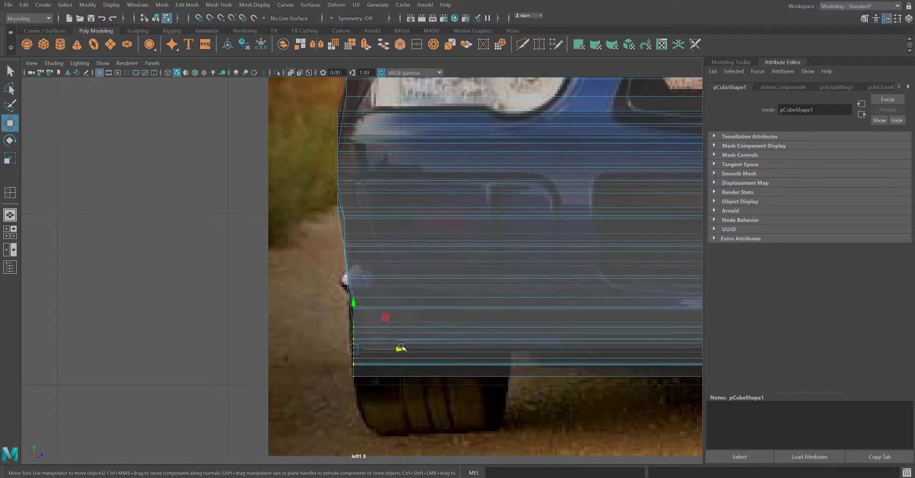
left_click_drag(401, 351, 412, 352)
left_click_drag(387, 411, 336, 342)
left_click_drag(419, 361, 431, 362)
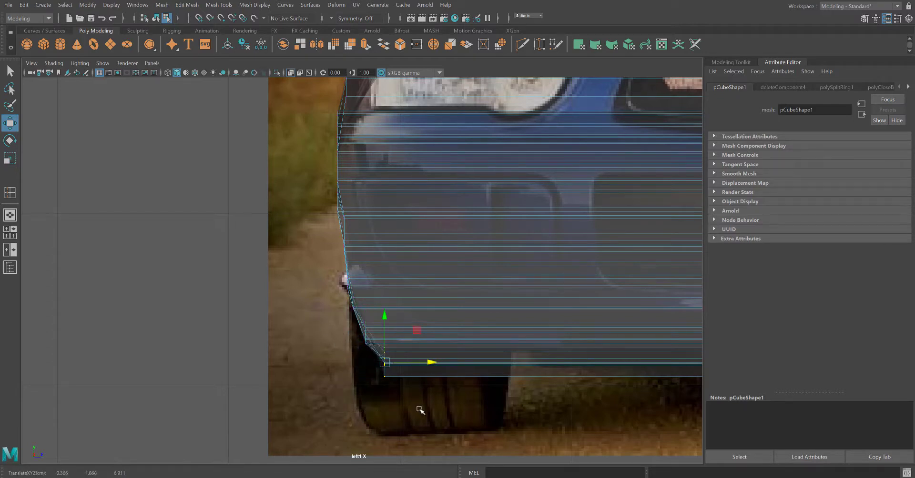
left_click_drag(420, 411, 367, 364)
left_click_drag(432, 378, 464, 378)
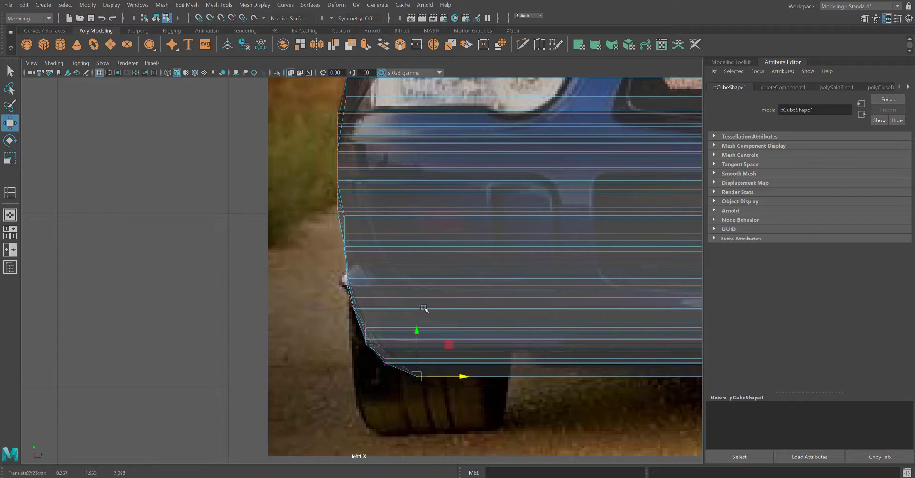
key("space")
left_click_drag(435, 210, 554, 175, "alt")
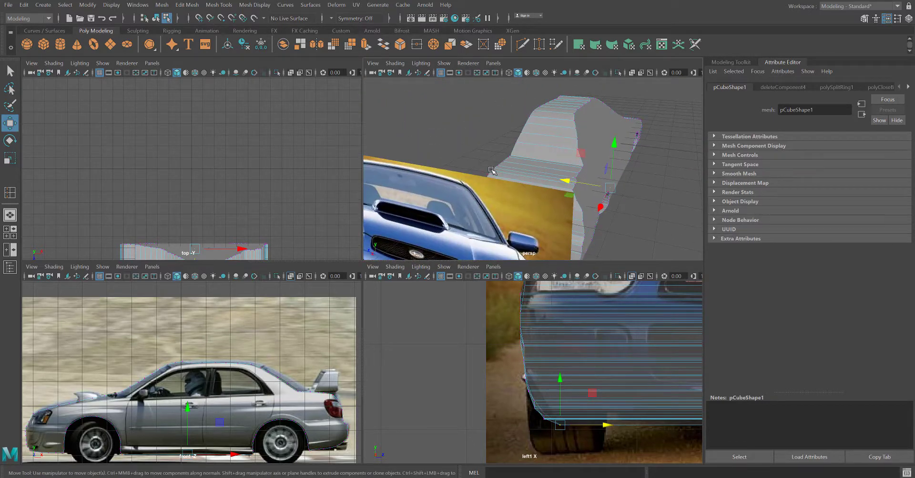
Realign the out-of-line side vertices on the front end so the fender edge runs smoothly.
scroll(599, 227, "up", 3)
left_click_drag(599, 228, 515, 171, "alt")
scroll(452, 135, "up", 3)
scroll(452, 135, "down", 5)
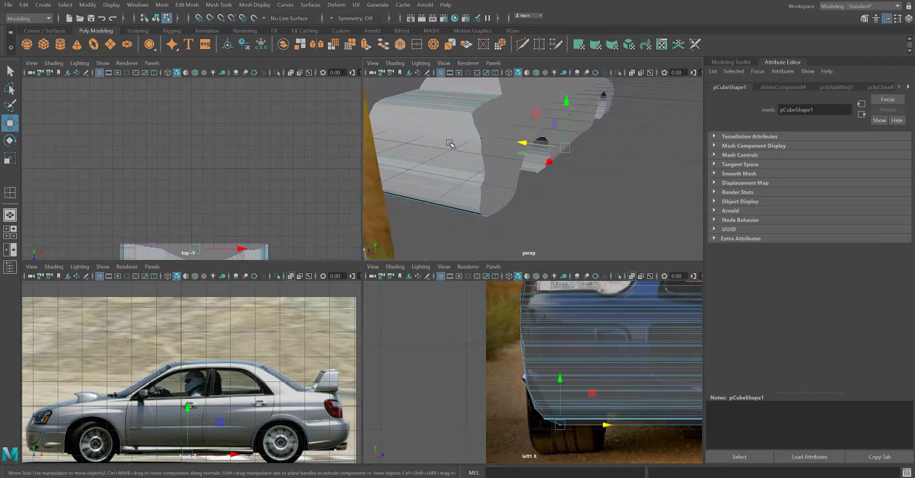
left_click_drag(438, 149, 636, 115, "alt")
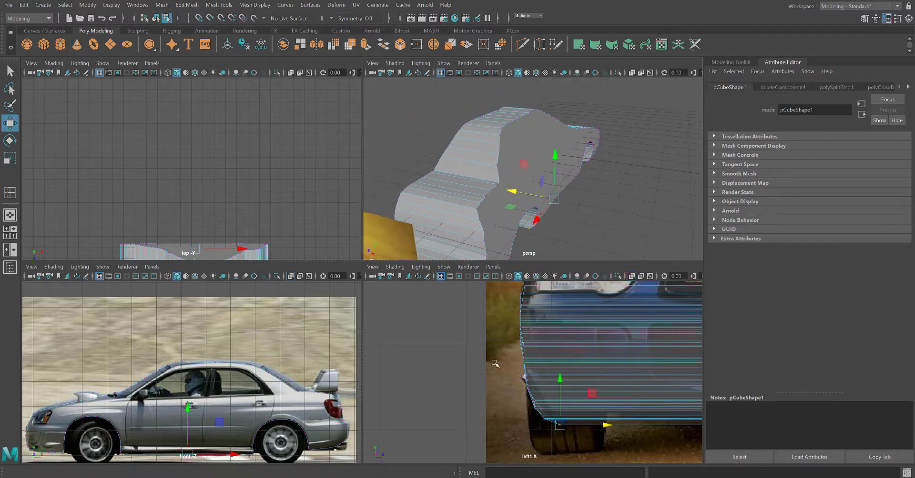
scroll(413, 200, "up", 5)
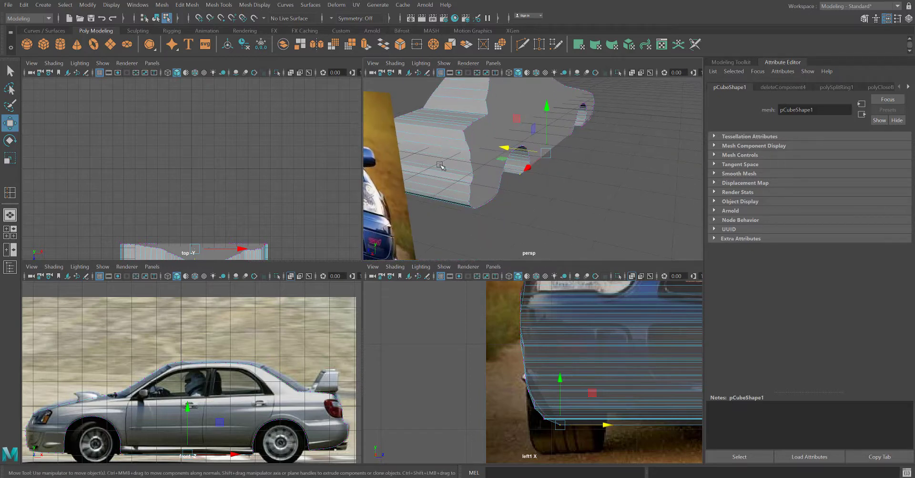
left_click_drag(387, 210, 442, 216, "alt")
left_click_drag(484, 120, 417, 156)
middle_click_drag(467, 164, 481, 189, "alt")
left_click_drag(529, 154, 480, 159)
left_click_drag(542, 207, 496, 213)
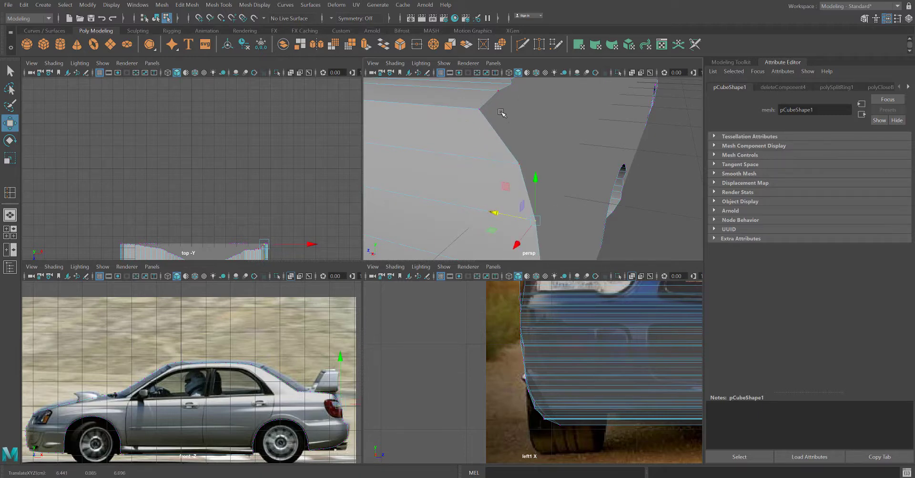
left_click(442, 129)
left_click_drag(493, 104, 494, 147)
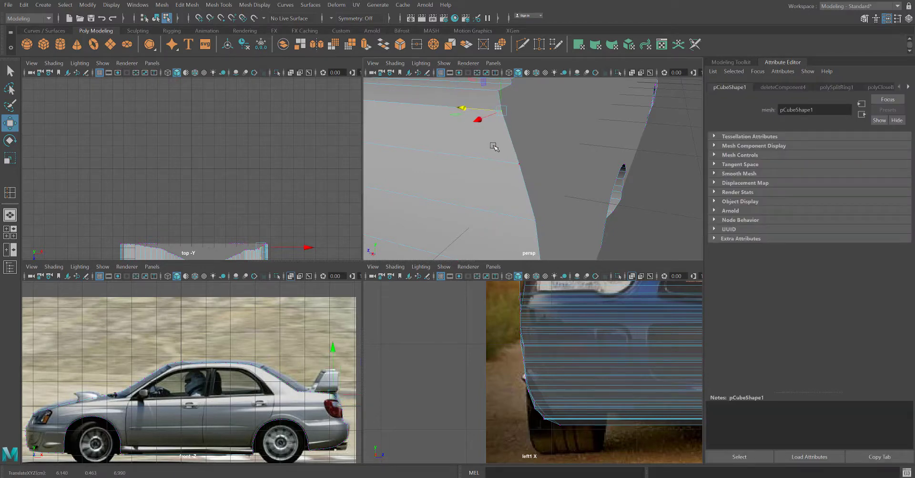
Straighten the jagged side vertices along the bonnet, up to the base of the windscreen.
scroll(494, 153, "down", 4)
middle_click_drag(494, 160, 555, 211, "alt")
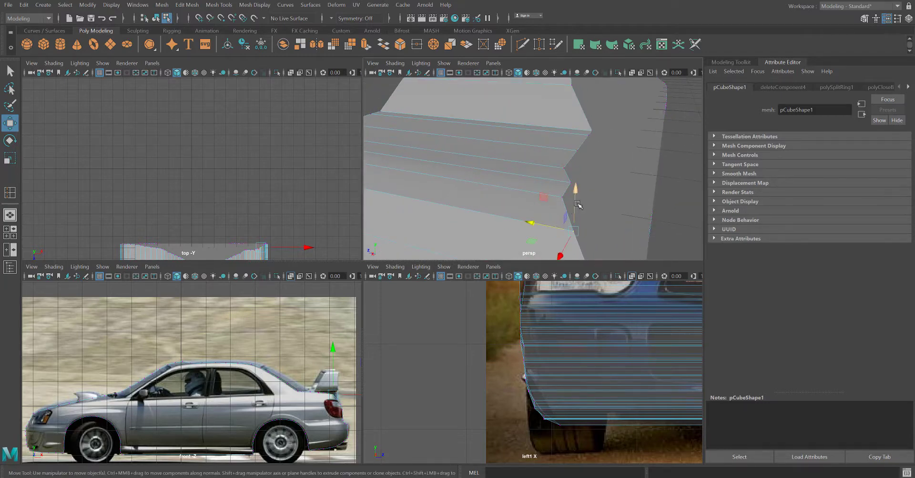
mouse_move(544, 177)
left_mouse_down()
mouse_move(523, 183)
mouse_move(544, 189)
left_mouse_up()
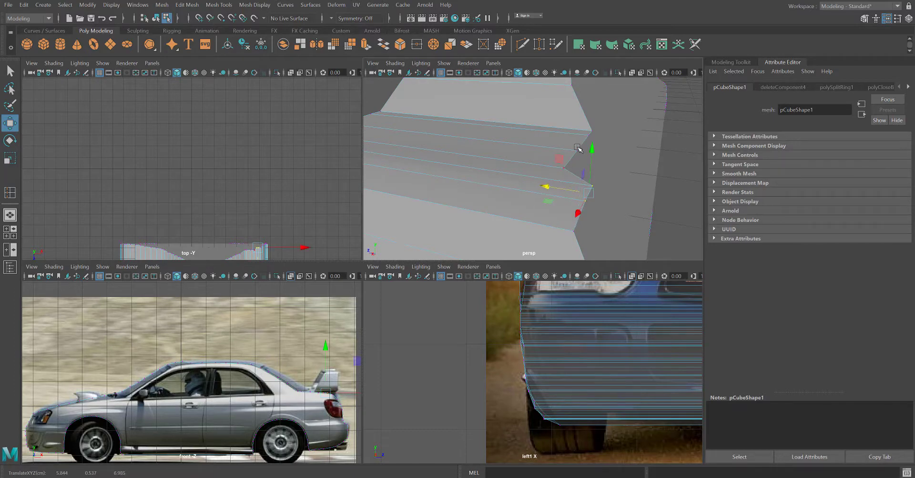
left_click(589, 173)
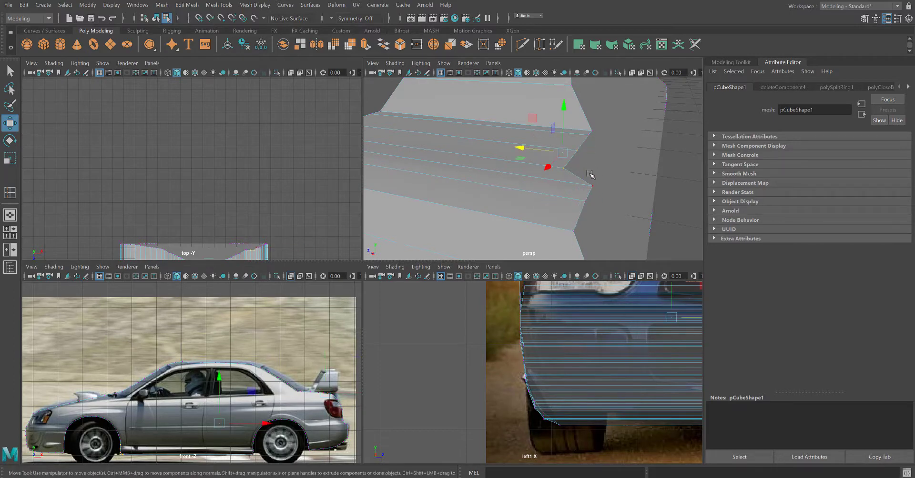
mouse_move(519, 147)
left_mouse_down()
mouse_move(541, 155)
mouse_move(529, 158)
left_mouse_up()
left_click_drag(595, 131, 548, 128)
Move the out-of-line side vertex at the roof's front corner to smooth the roof edge, and clear the selection.
scroll(627, 190, "down", 5)
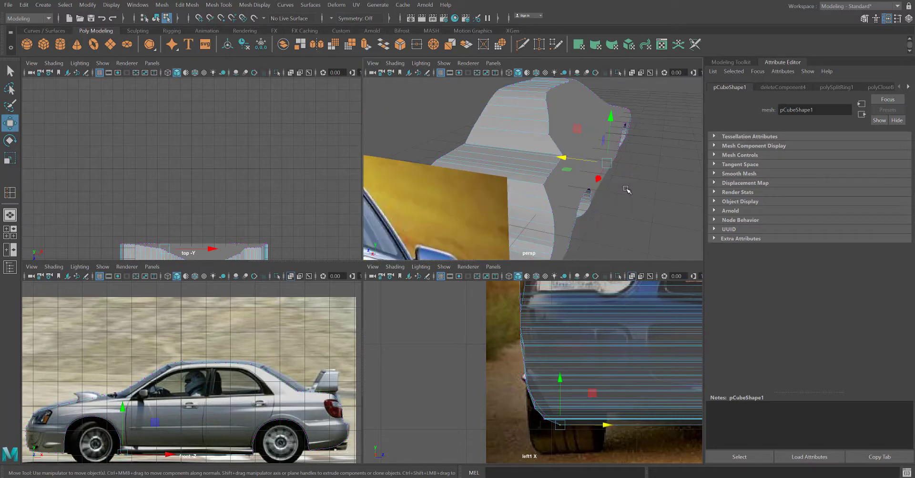
left_click_drag(627, 189, 510, 116, "alt")
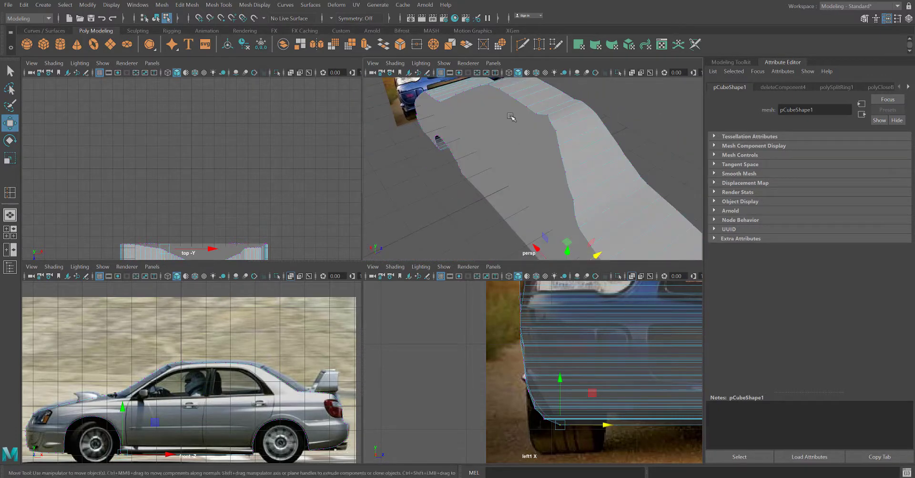
scroll(539, 110, "up", 5)
middle_click_drag(545, 139, 527, 174, "alt")
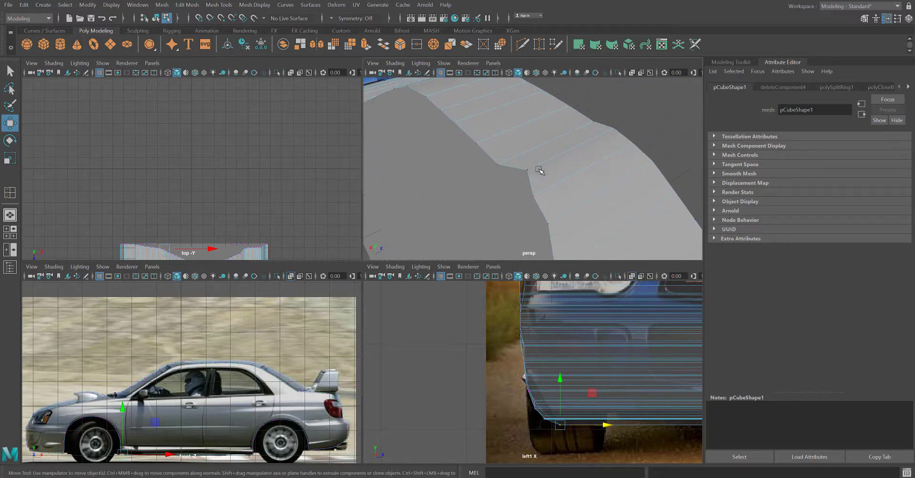
left_click_drag(520, 176, 553, 161)
scroll(545, 225, "down", 8)
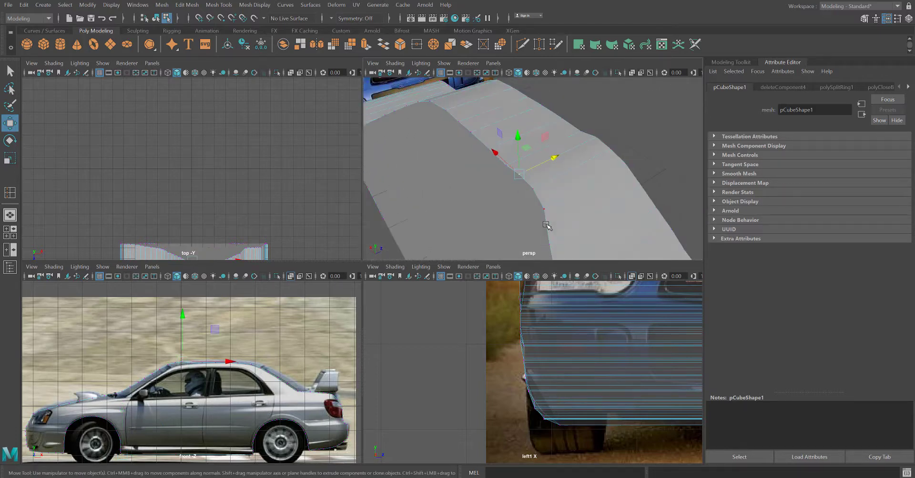
middle_click_drag(545, 225, 542, 221, "alt")
left_click_drag(543, 221, 572, 167, "alt")
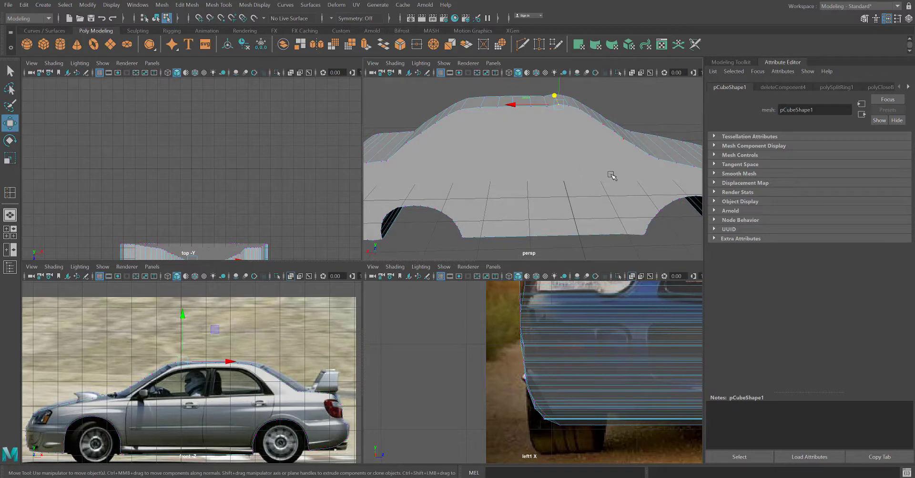
left_click(542, 175)
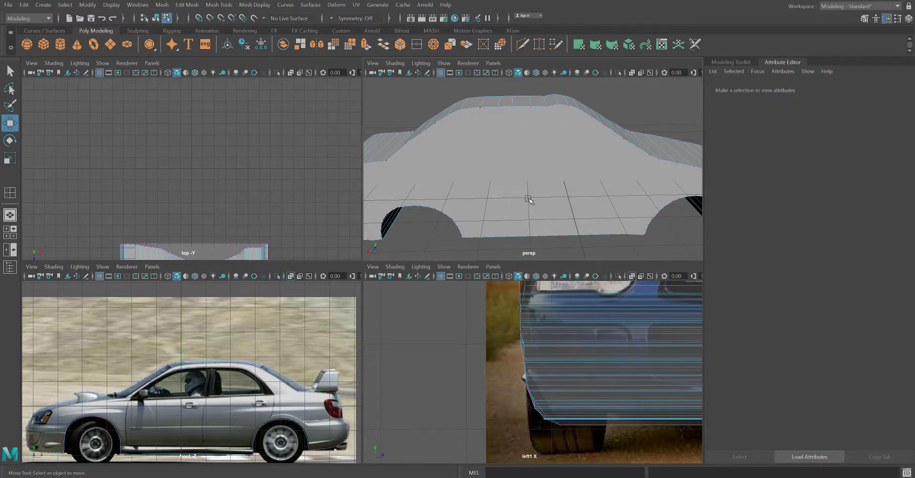
Move the side vertices of the roof and upper pillars slightly outward in the top view.
left_click_drag(528, 199, 478, 231, "alt")
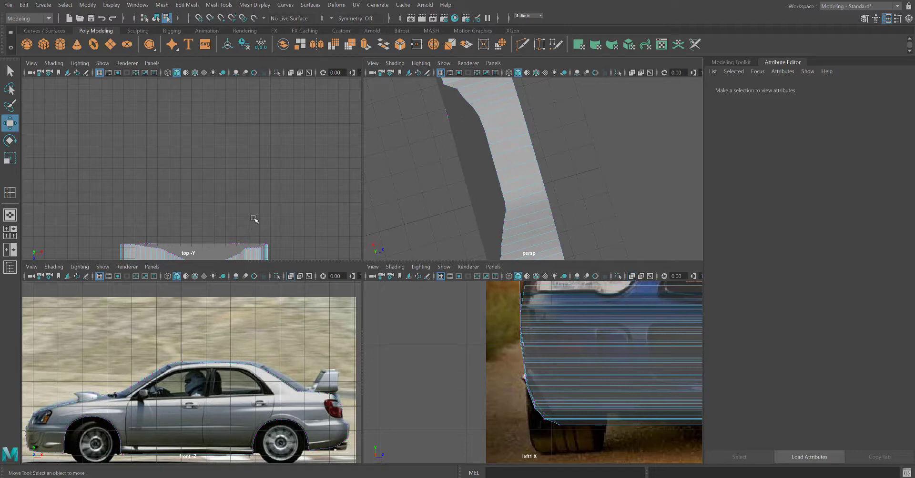
middle_click_drag(253, 202, 295, 113, "alt")
right_click_drag(207, 212, 305, 236, "alt")
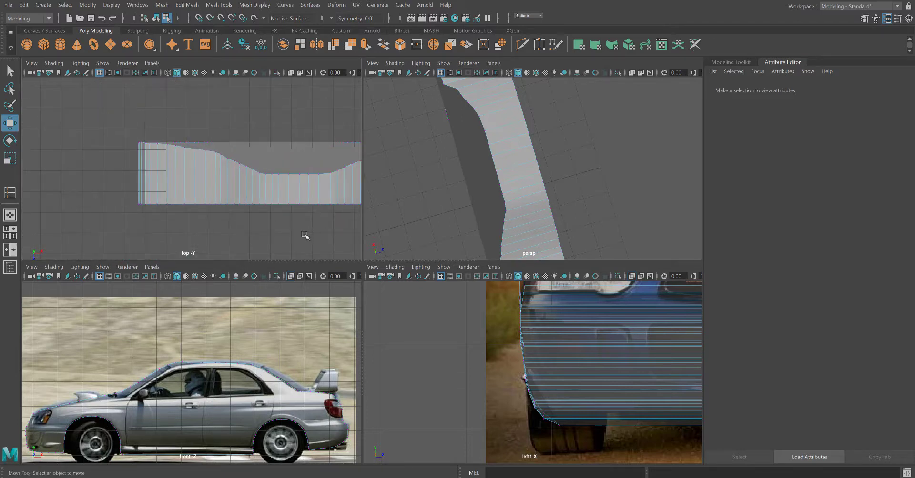
middle_click_drag(268, 223, 196, 205, "alt")
right_click_drag(193, 118, 237, 174, "alt")
middle_click_drag(226, 177, 177, 187, "alt")
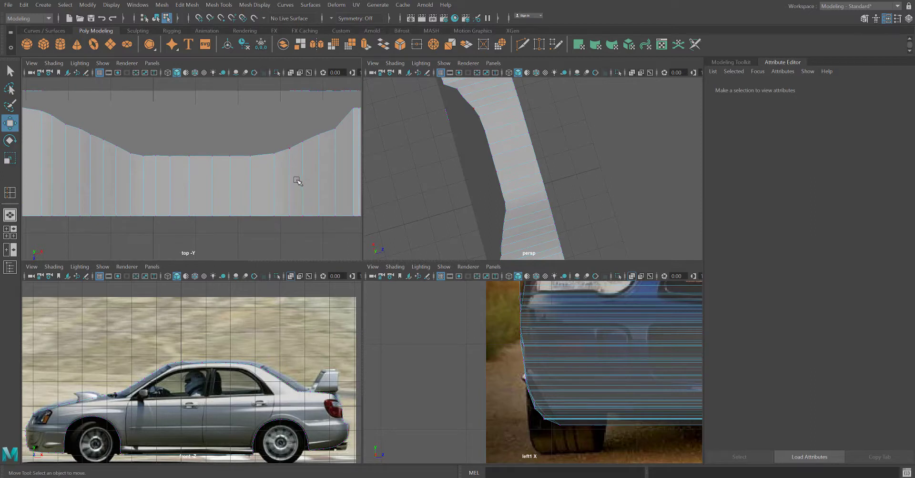
left_click_drag(129, 148, 118, 136)
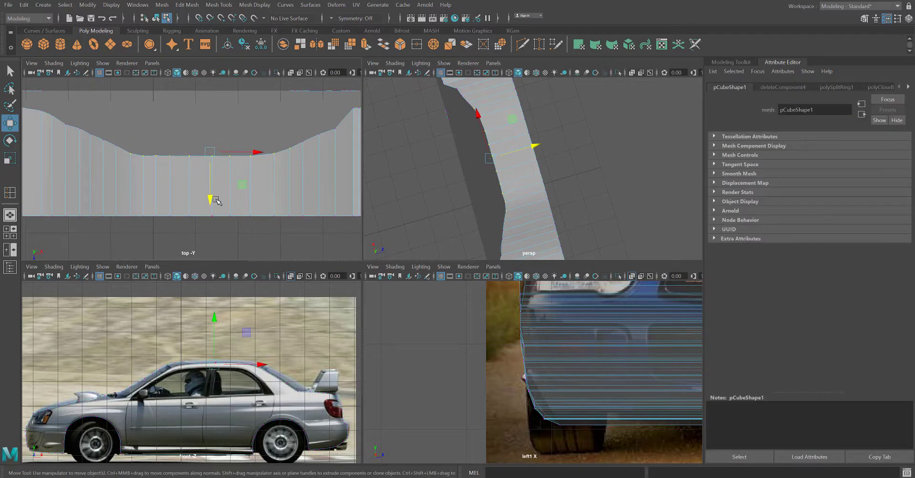
left_click_drag(211, 200, 211, 195)
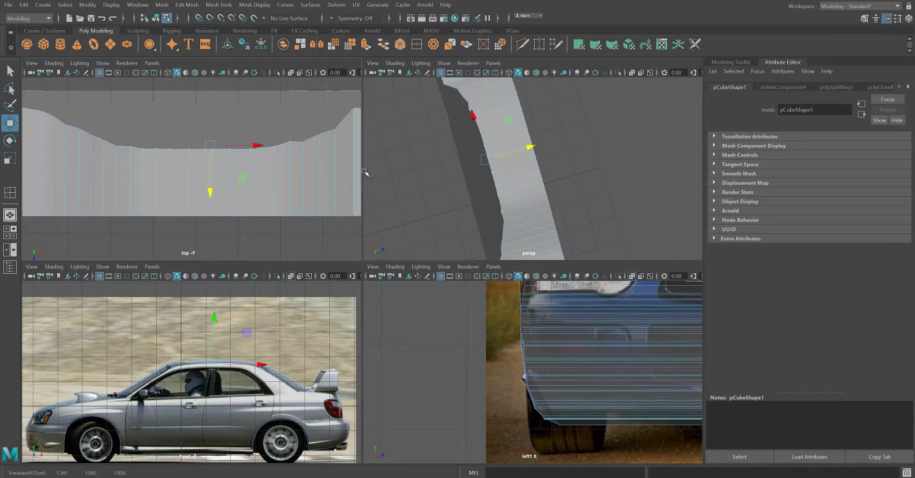
left_click_drag(343, 180, 53, 126)
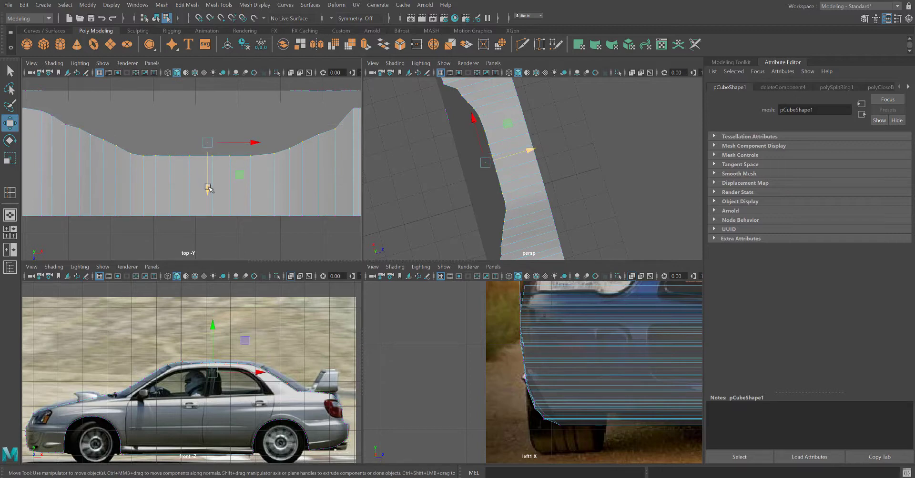
left_click_drag(208, 186, 209, 181)
Move the dipped side vertex at the windscreen's base outward and adjust its neighbour to even out the edge.
middle_click_drag(55, 123, 177, 183, "alt")
scroll(177, 183, "up", 3)
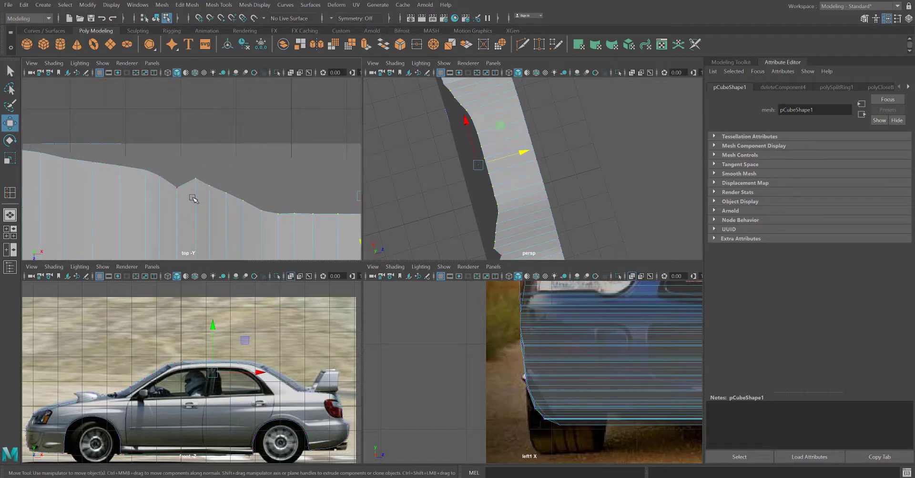
left_click(173, 180)
left_click_drag(176, 233, 175, 222)
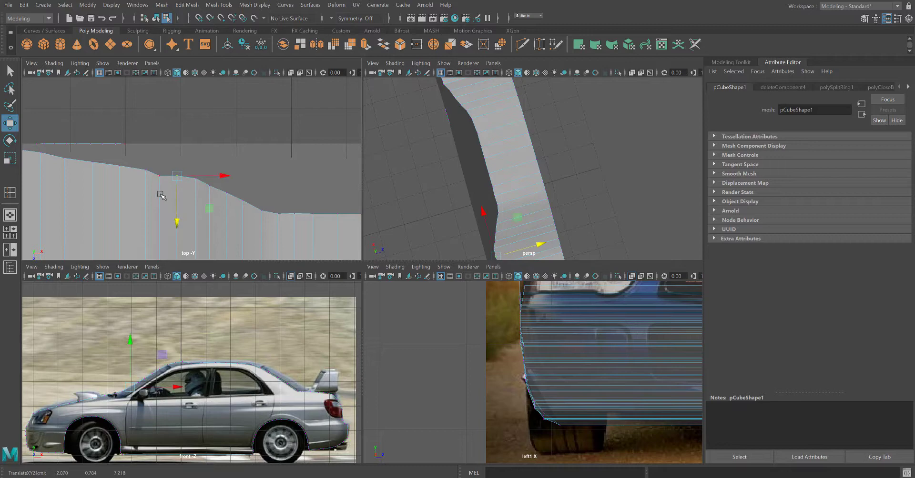
left_click_drag(164, 192, 151, 163)
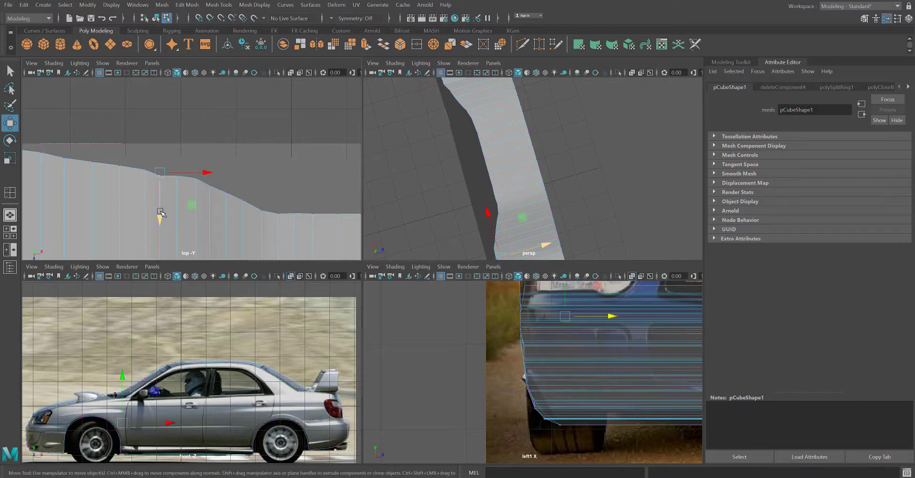
left_click_drag(159, 212, 160, 218)
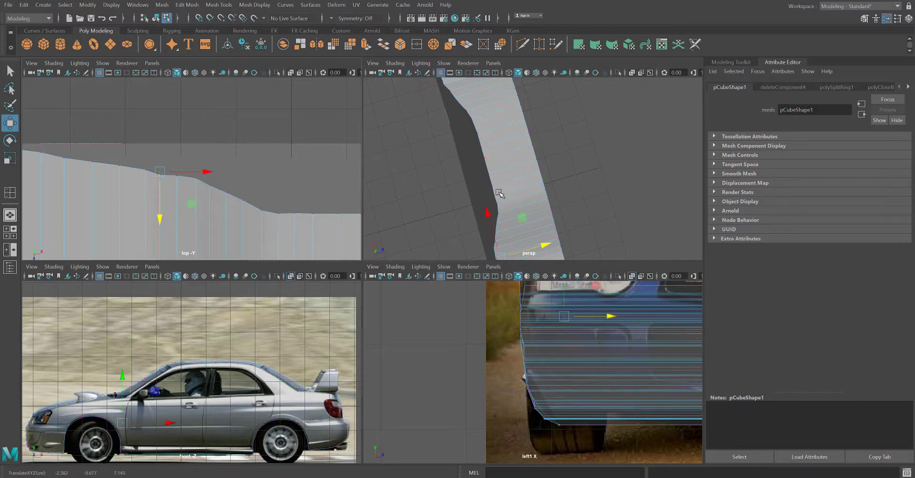
Select the half body as an object in the enlarged front view and mirror it with the axis set to Z.
scroll(506, 217, "down", 4)
left_click_drag(505, 216, 466, 133, "alt")
scroll(455, 137, "up", 3)
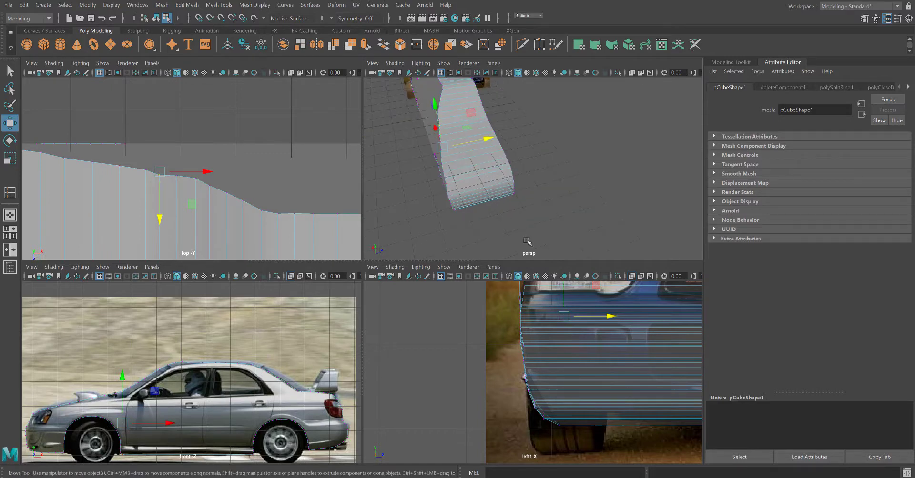
key("space")
scroll(455, 310, "down", 5)
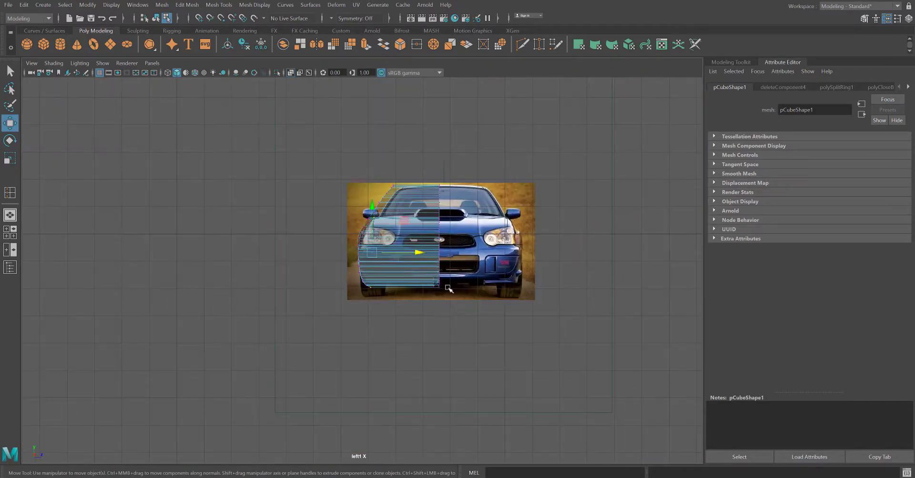
scroll(438, 247, "up", 5)
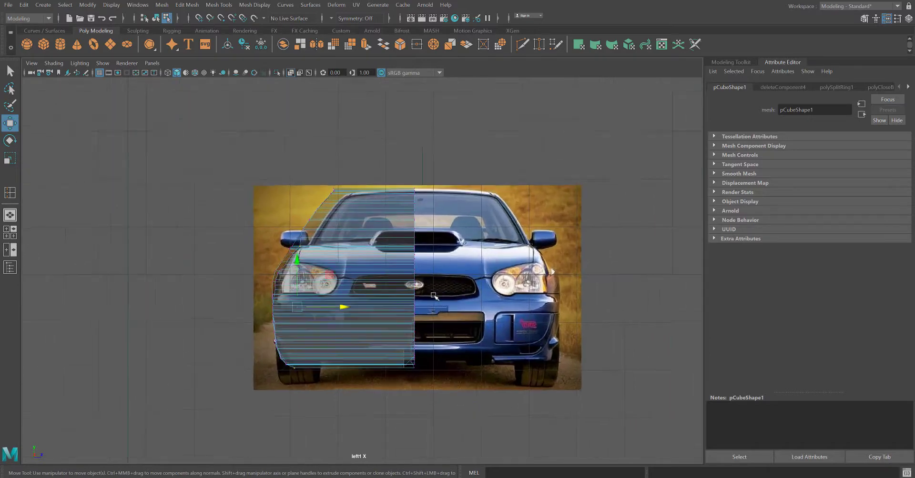
scroll(433, 296, "up", 2)
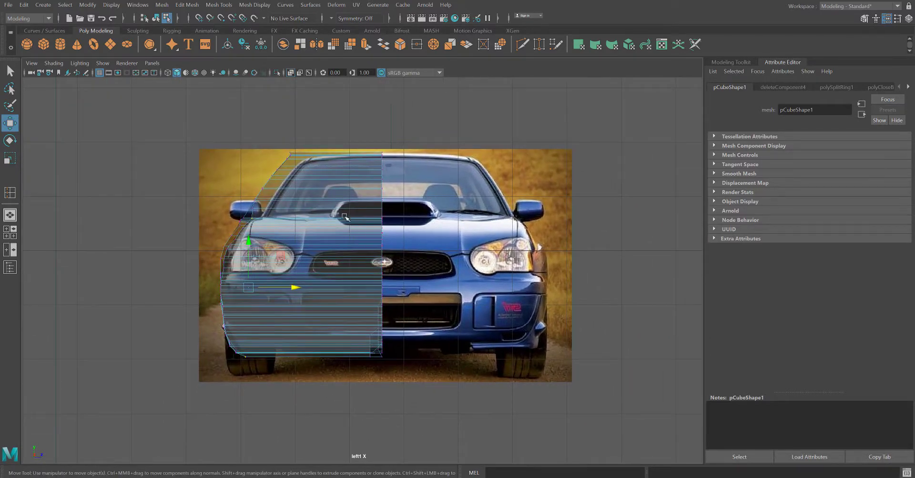
right_click(345, 217)
left_click(380, 201)
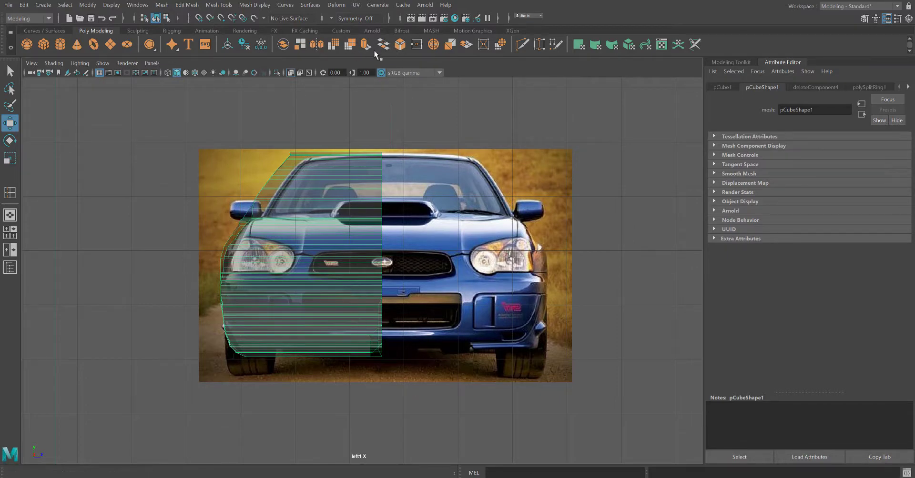
left_click(316, 48)
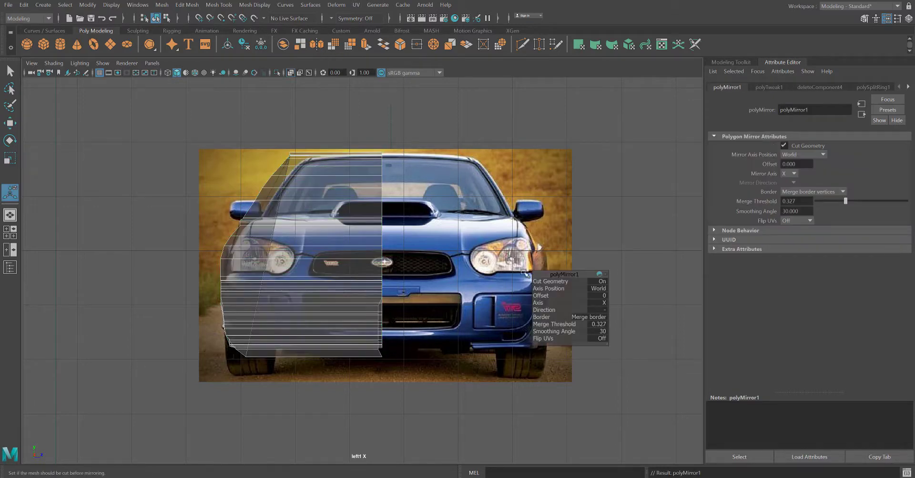
left_click(603, 303)
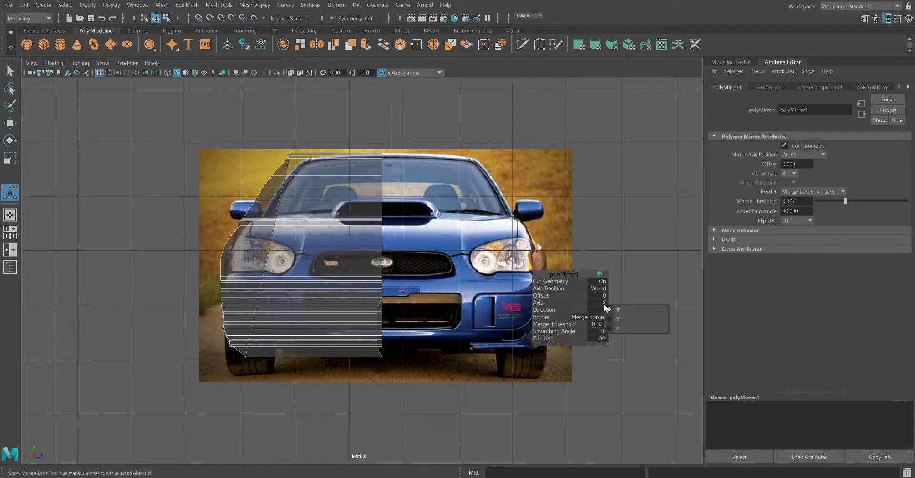
left_click(610, 329)
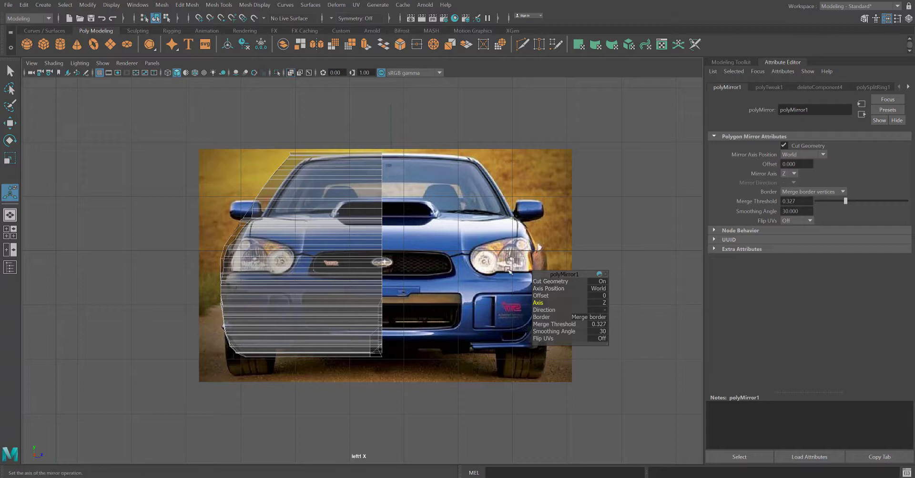
Turn off Cut Geometry for the mirror, offset it to 9.524 so both halves meet at the car's centre, and clear the selection.
left_click(594, 283)
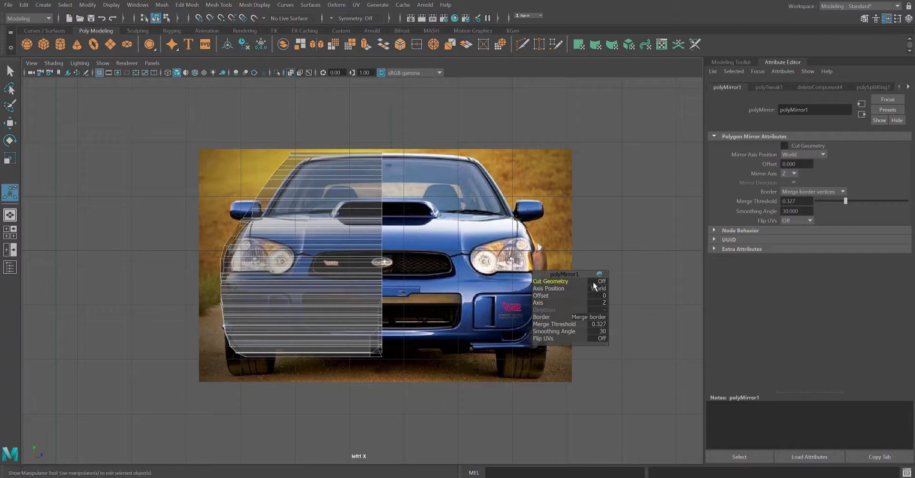
scroll(345, 265, "down", 4)
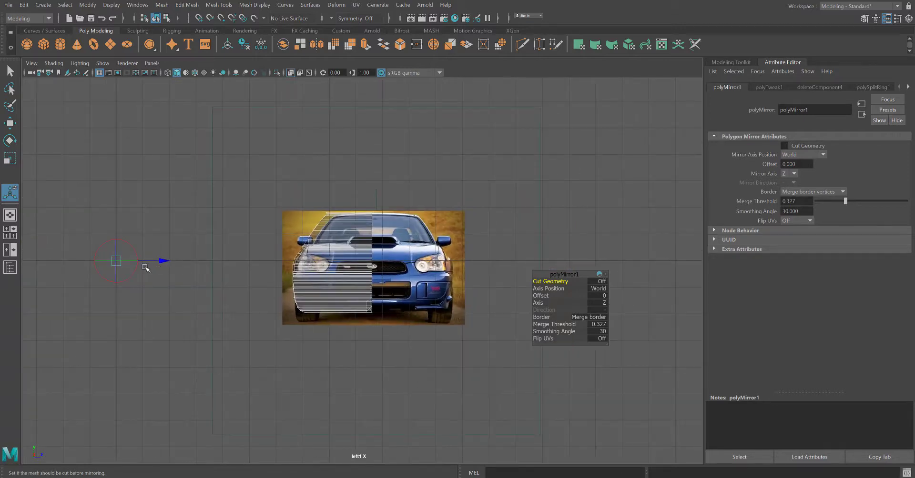
left_click_drag(168, 258, 425, 299)
scroll(423, 296, "up", 4)
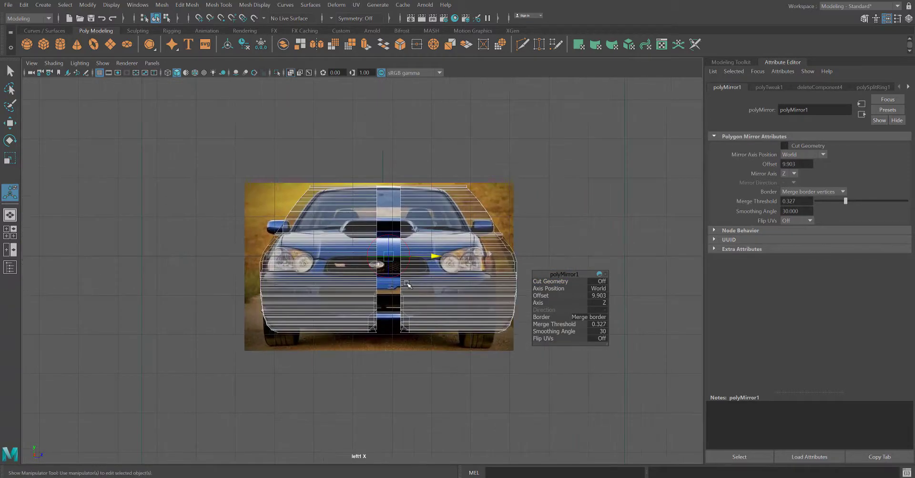
scroll(419, 286, "up", 2)
left_click_drag(451, 253, 428, 250)
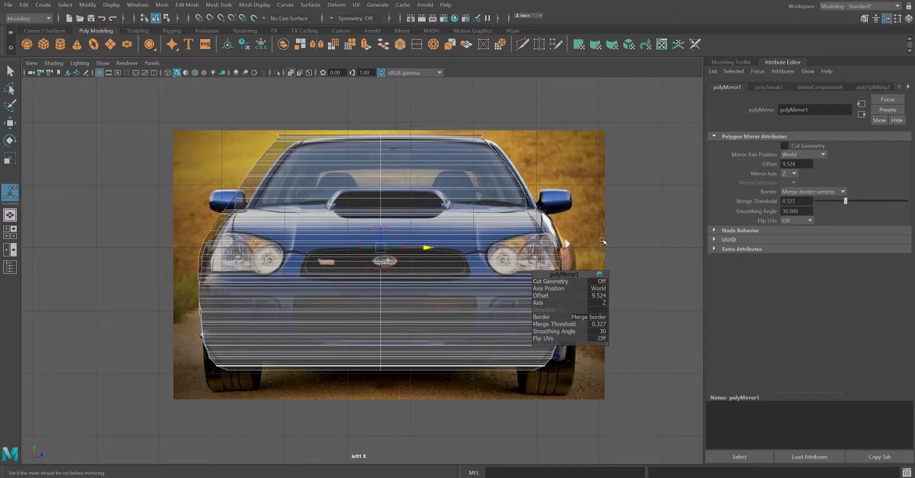
left_click(624, 168)
Return to the four-view layout and view the mirrored body from the front corner in perspective.
scroll(508, 217, "down", 4)
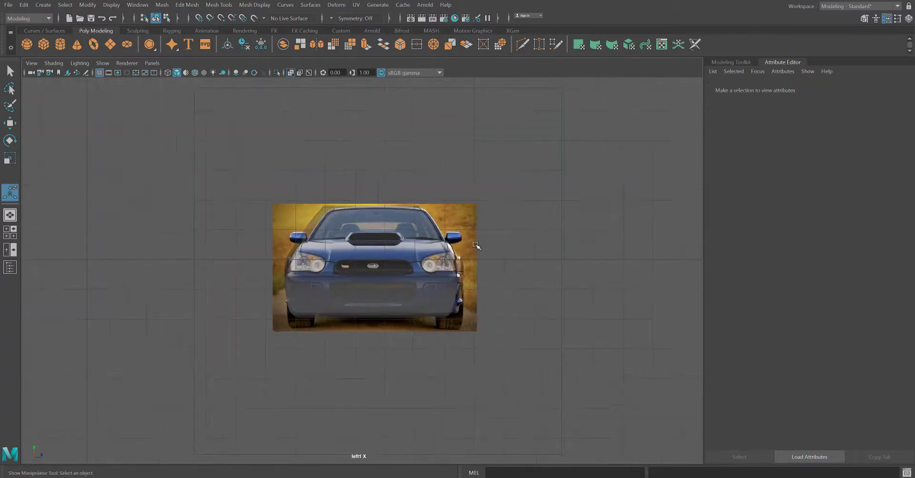
scroll(443, 251, "up", 1)
key("space")
left_click_drag(453, 232, 535, 205, "alt")
scroll(539, 224, "up", 4)
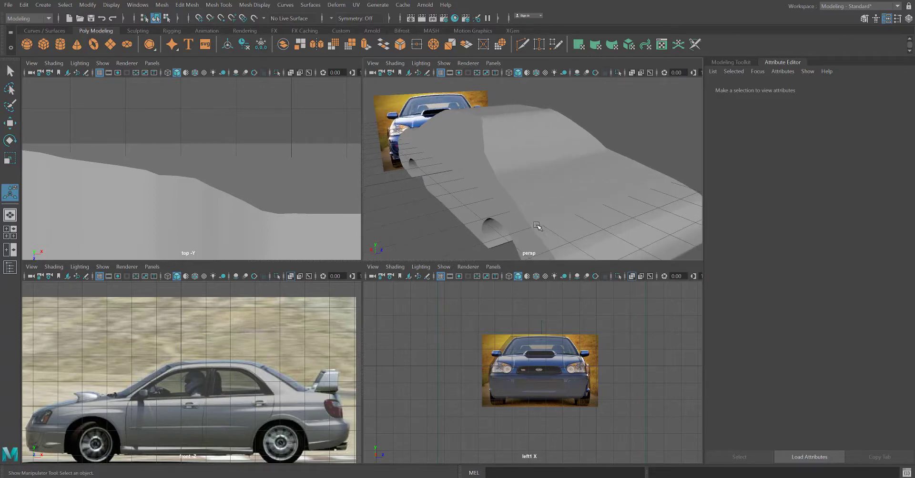
Try moving a side vertex at the body's front corner inward along Z, and undo the move.
left_click(539, 226)
middle_click_drag(540, 236, 482, 167, "alt")
right_click(491, 181)
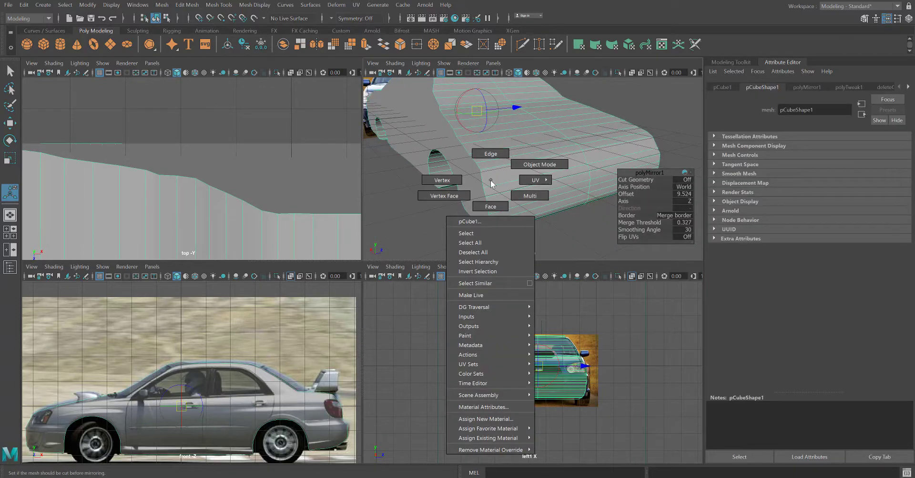
right_click_drag(491, 181, 453, 181)
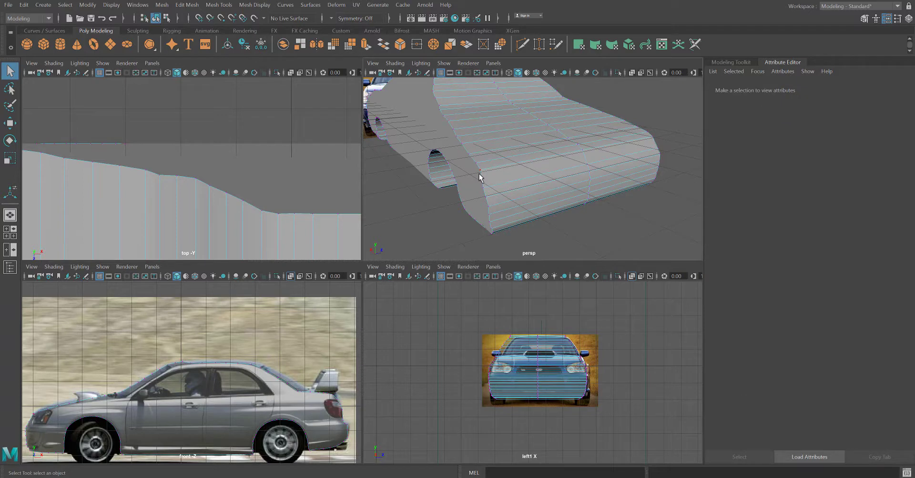
left_click(486, 190)
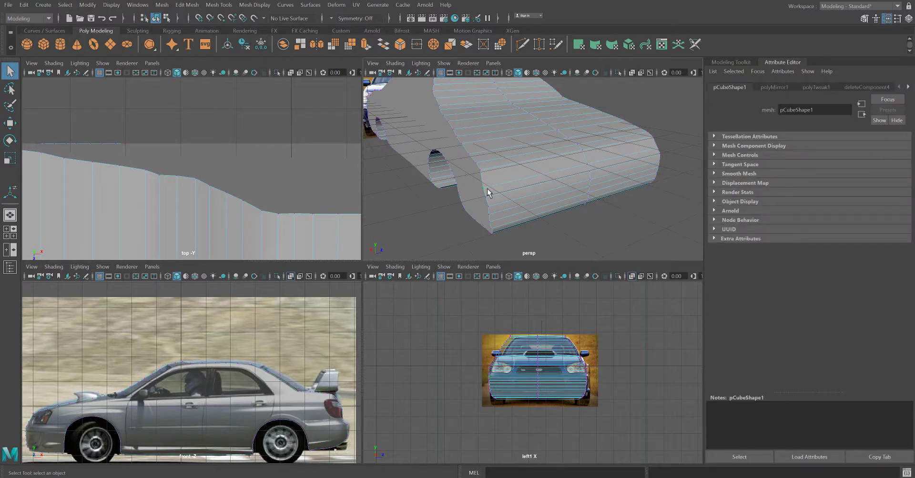
key("w")
left_click_drag(525, 177, 557, 170)
key("ctrl+z")
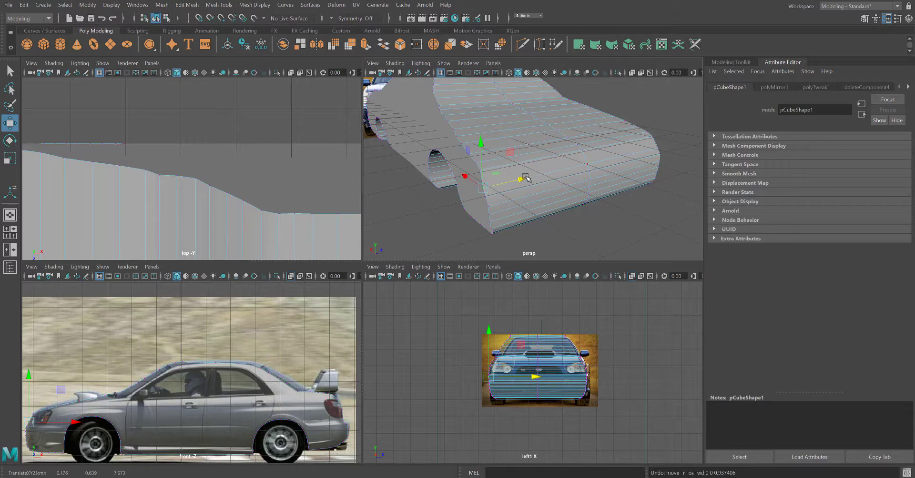
Set the modelling symmetry to Object Z and switch the body to face selection.
left_click(369, 20)
left_click(357, 55)
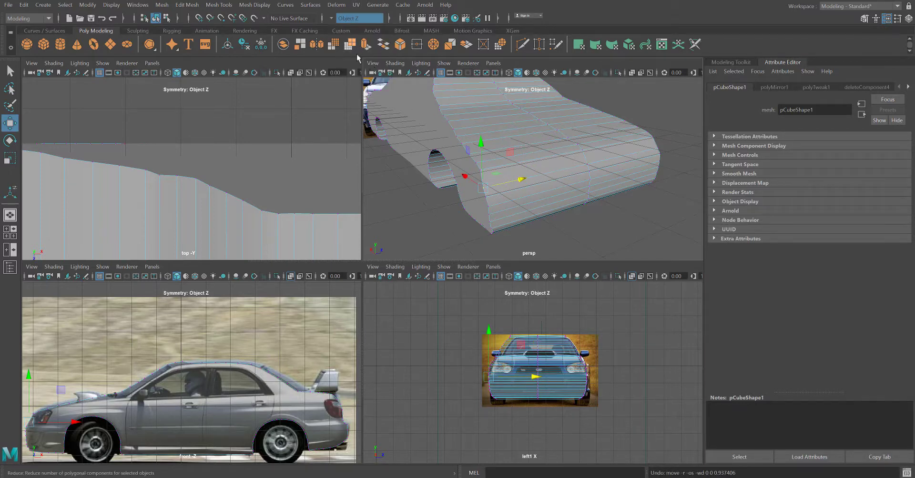
right_click_drag(511, 161, 509, 185)
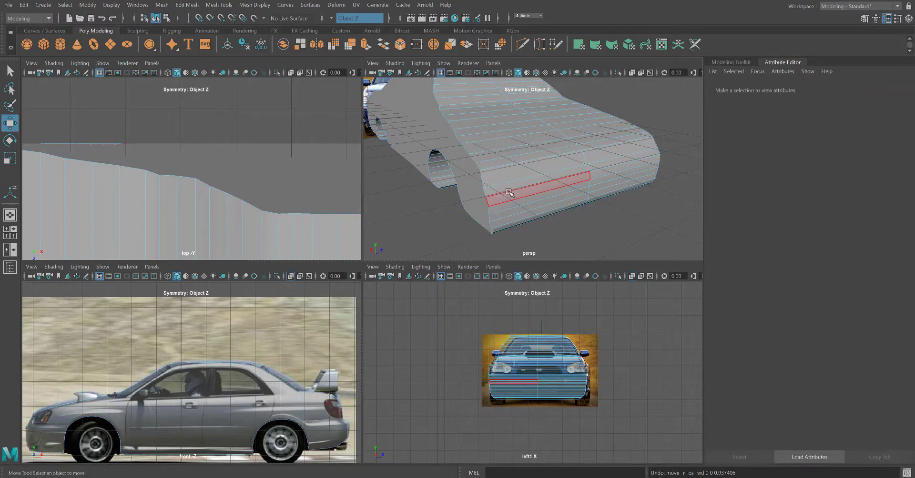
Examine the mirrored body's front, large side face and wheel arch from several angles in perspective.
scroll(474, 183, "up", 4)
scroll(466, 192, "down", 3)
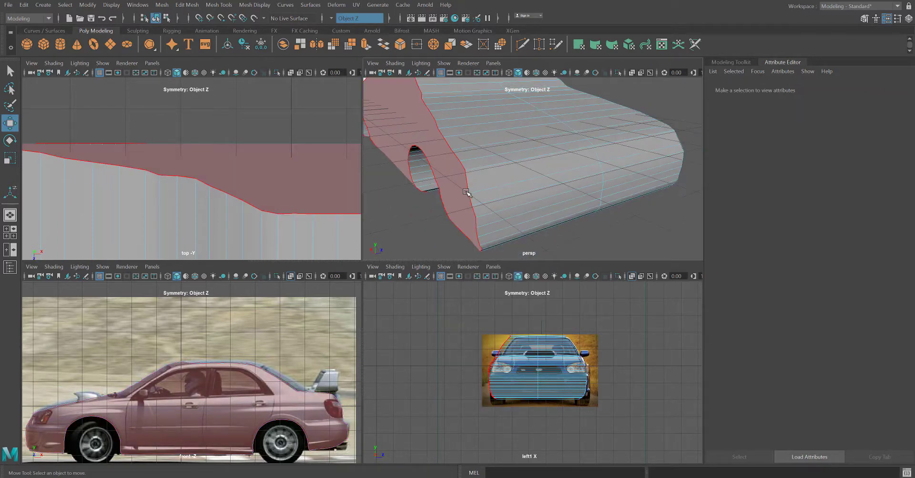
scroll(461, 192, "down", 2)
scroll(450, 181, "up", 4)
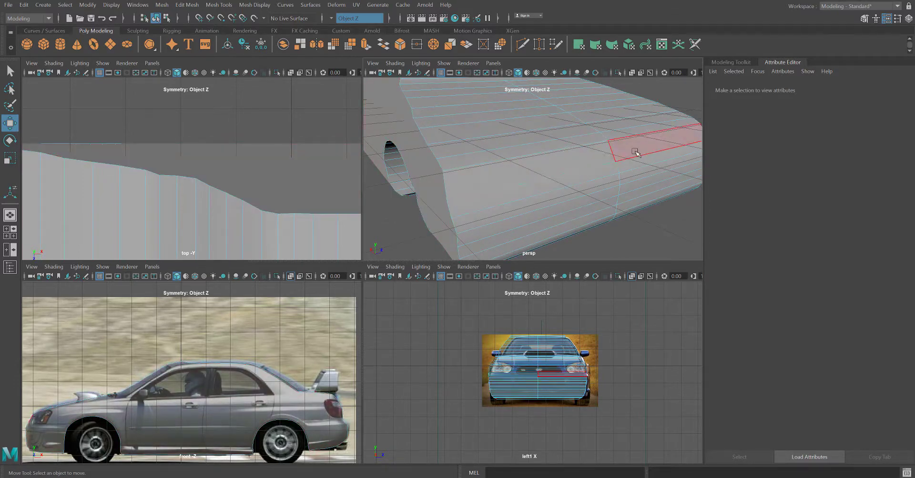
left_click_drag(570, 198, 484, 180, "alt")
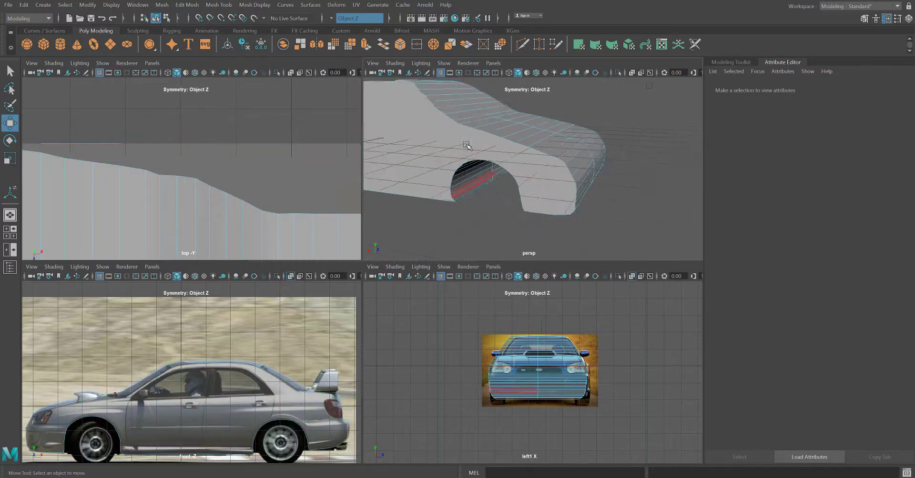
left_click(421, 112)
left_click(455, 205)
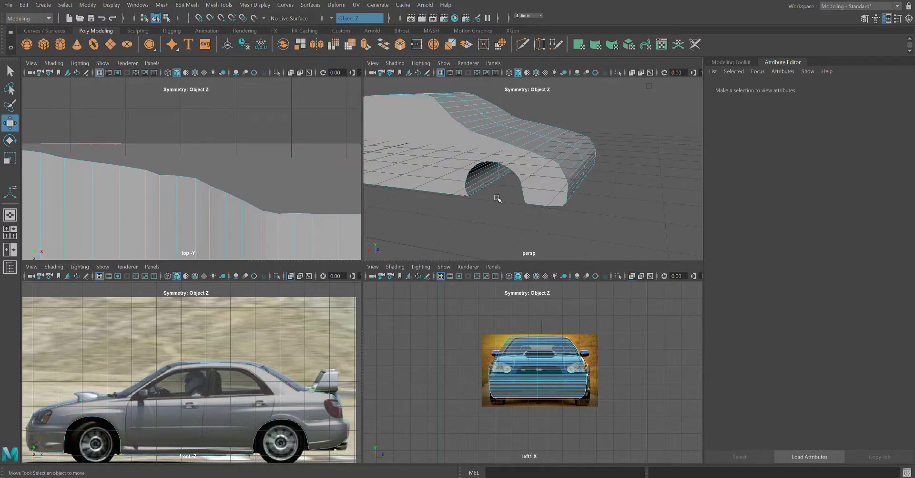